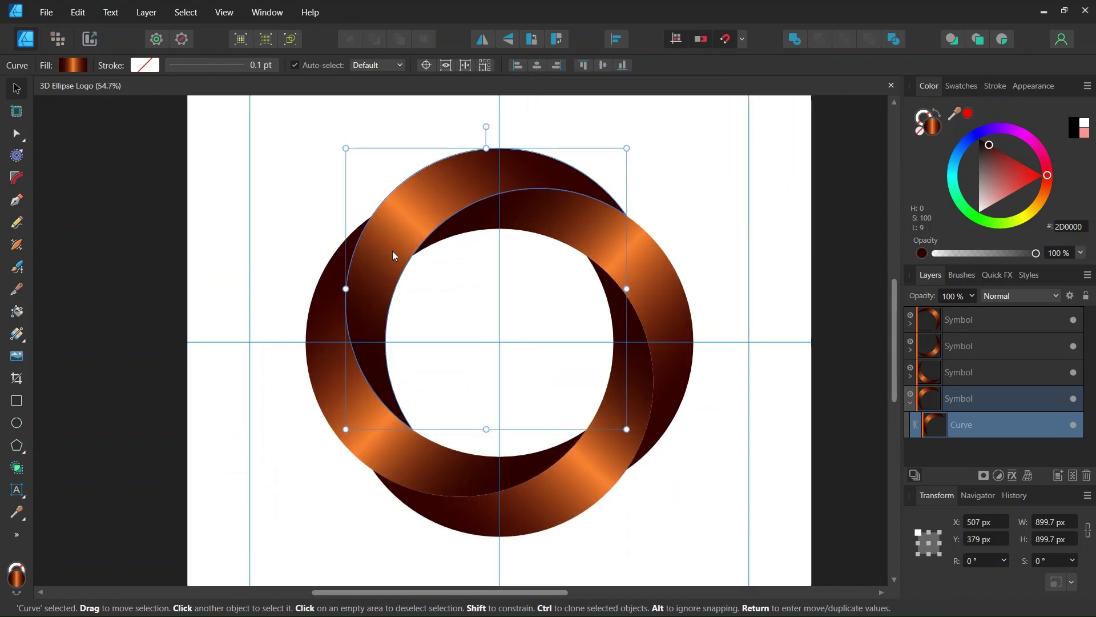
key(ctrl+d)
scroll(355, 231, down, 1)
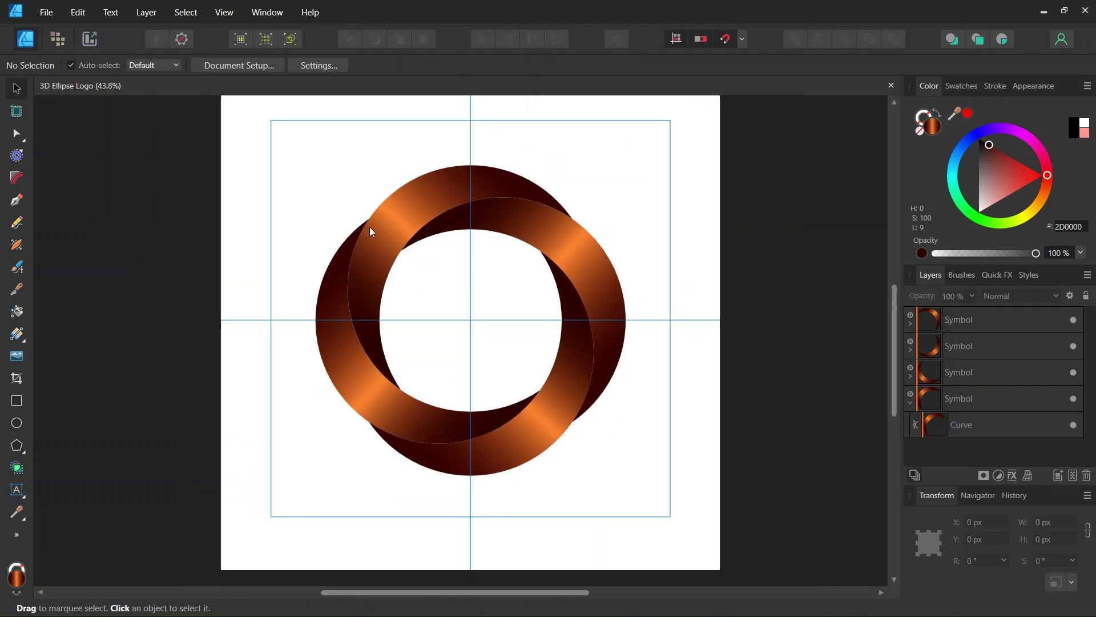
Create a new document measuring 2000 px by 2000 px, with pixels as the document units.
click(49, 16)
click(60, 44)
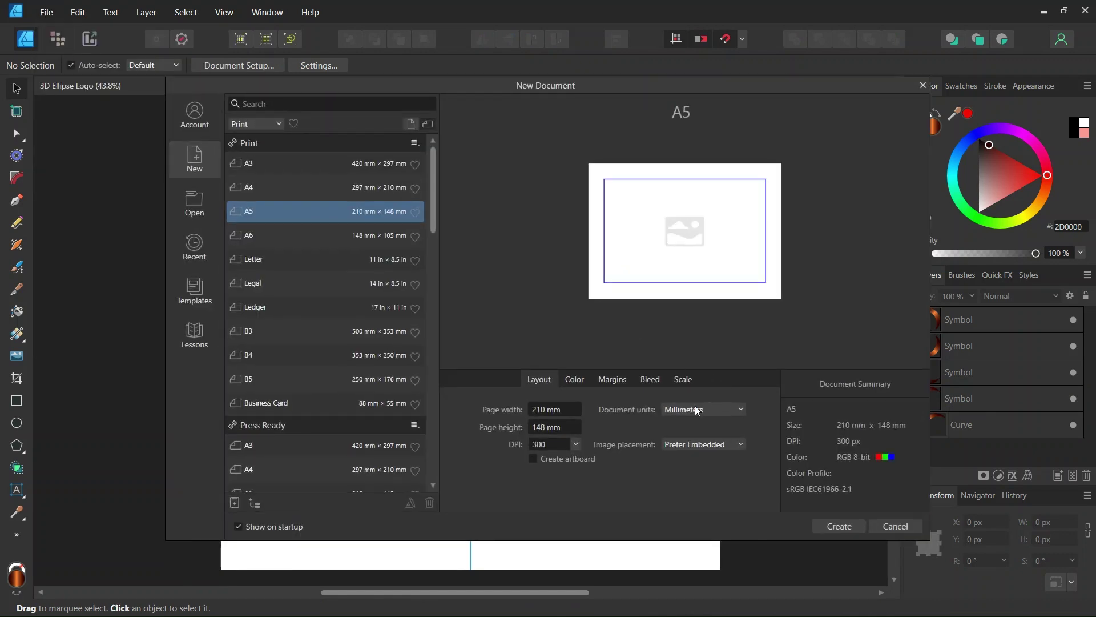
click(697, 410)
click(683, 425)
click(560, 409)
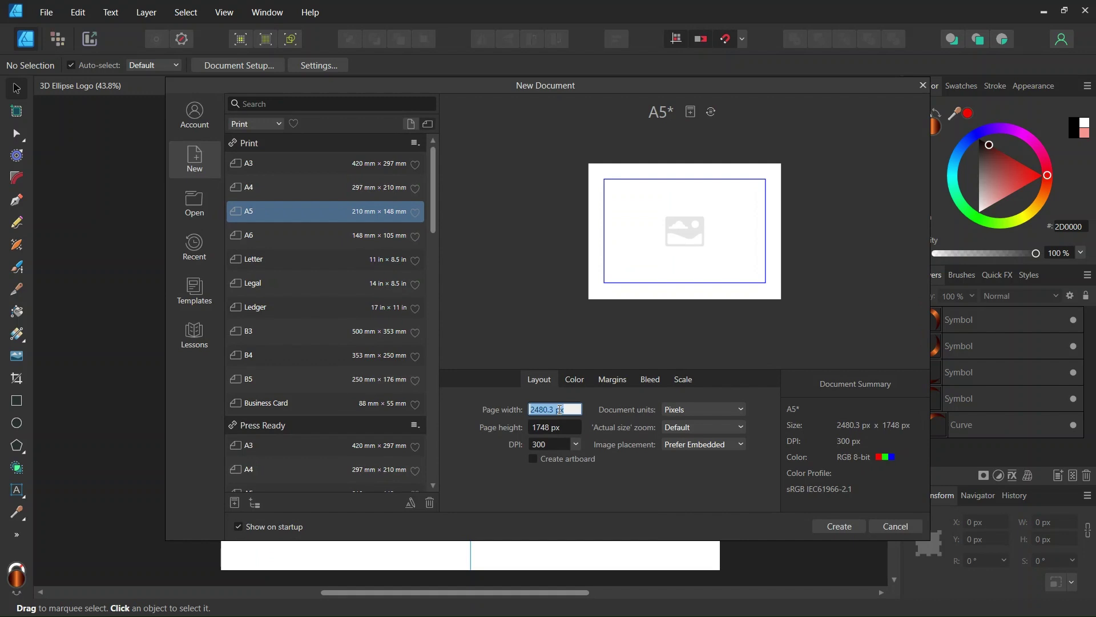
text(2000)
click(557, 428)
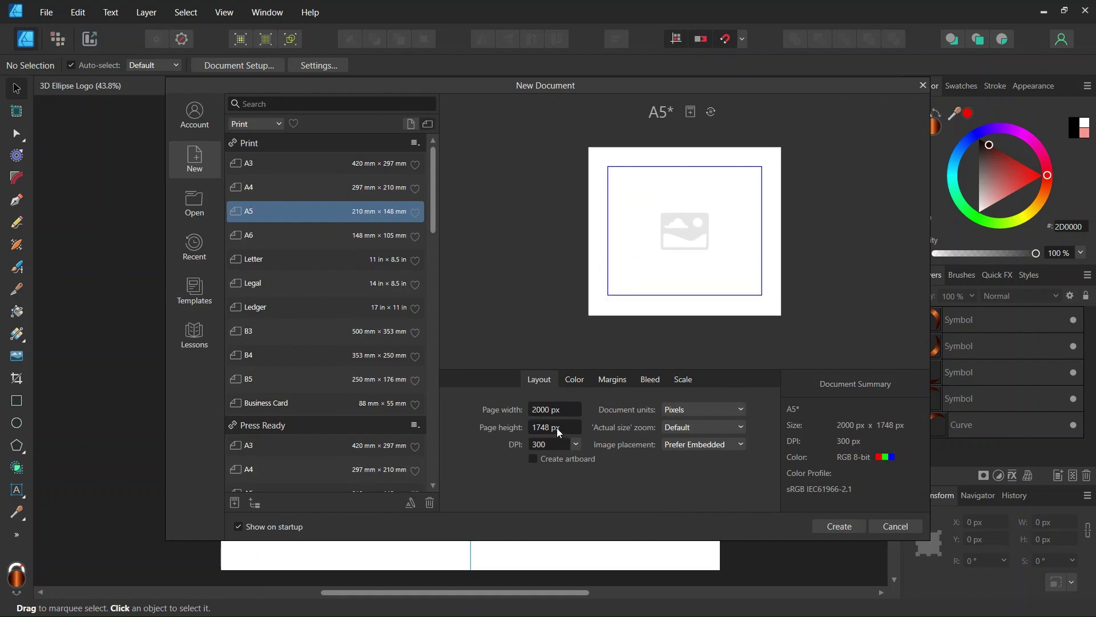
text(2000)
click(835, 528)
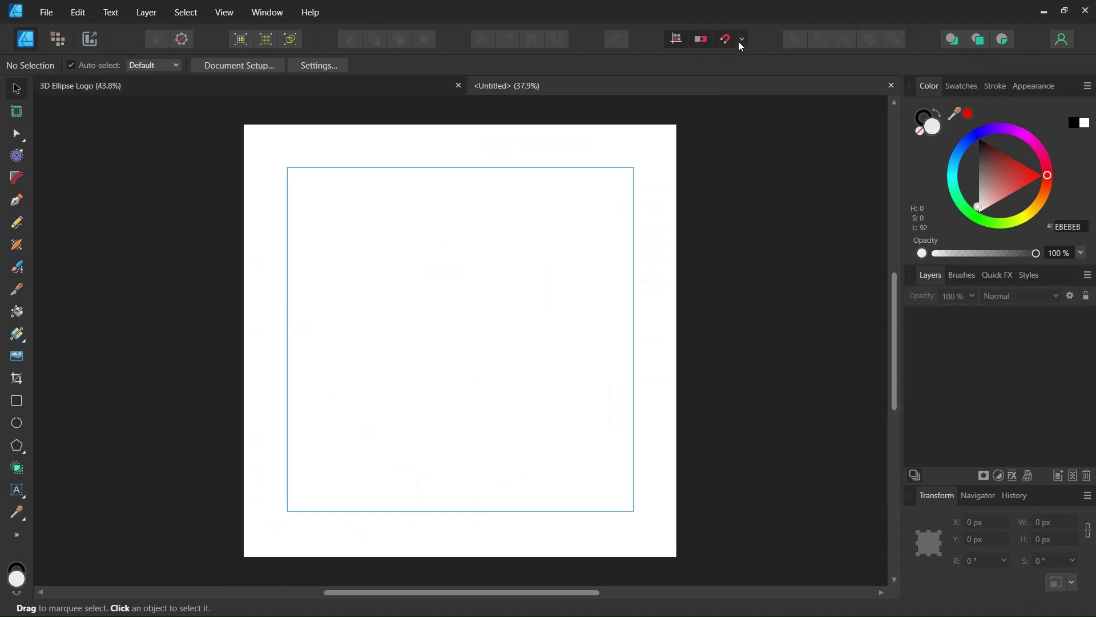
Examine which snapping options are enabled.
click(741, 40)
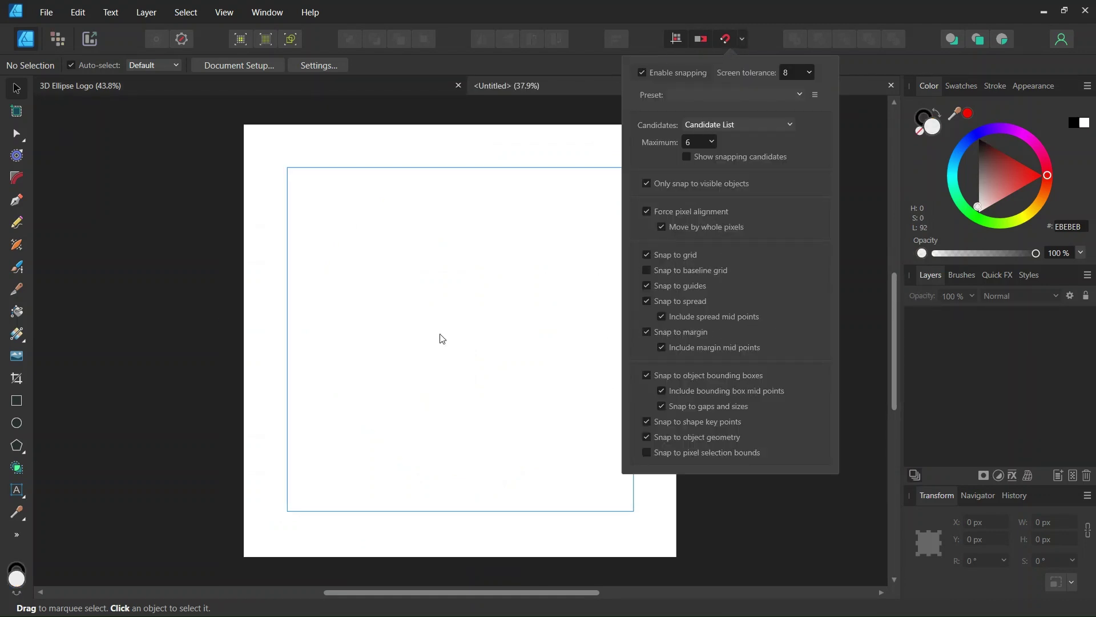
click(447, 317)
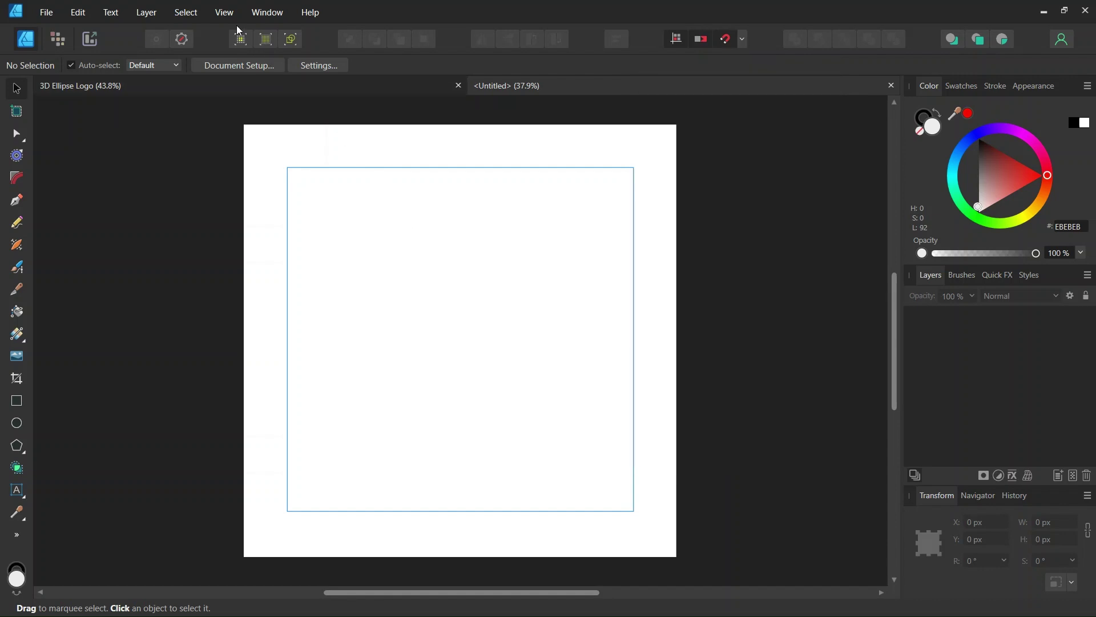
Add one horizontal guide at 1000 px and one vertical guide, crossing at the page centre.
click(224, 12)
click(274, 274)
click(296, 378)
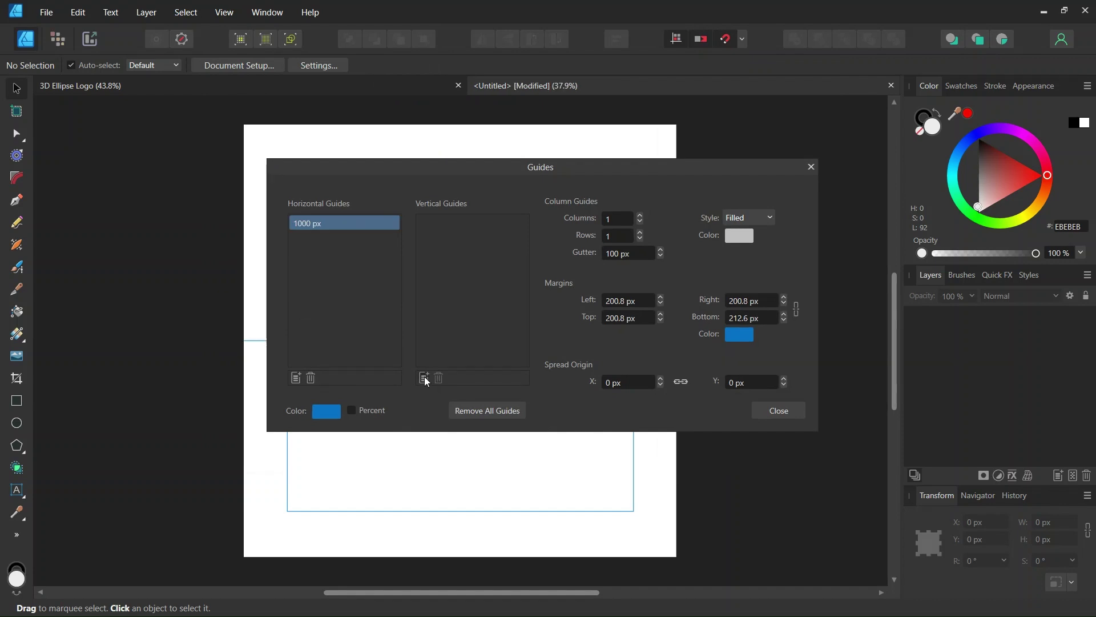
click(423, 377)
click(783, 413)
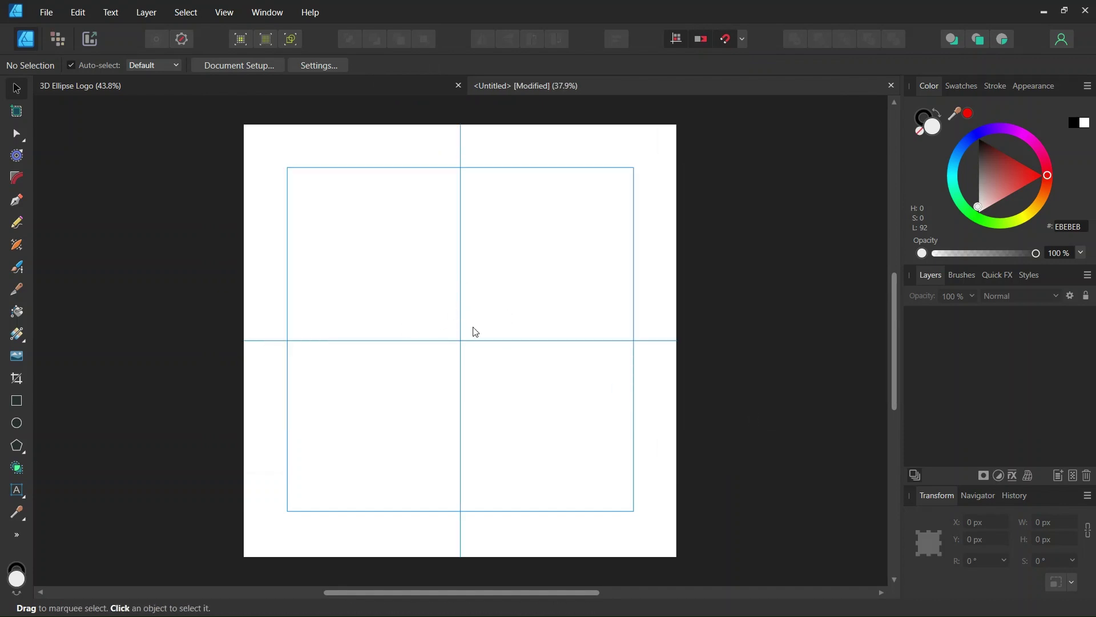
Draw a circle about 1008 px wide centred on the guide intersection, with no fill and a 0.1 pt black stroke.
click(18, 427)
click(76, 66)
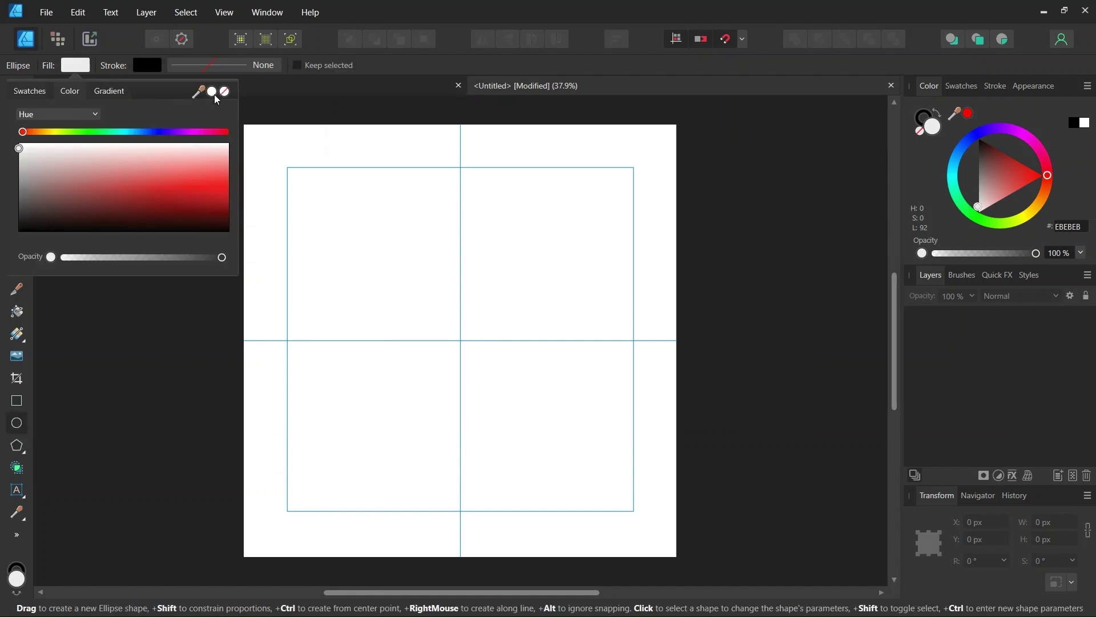
click(225, 93)
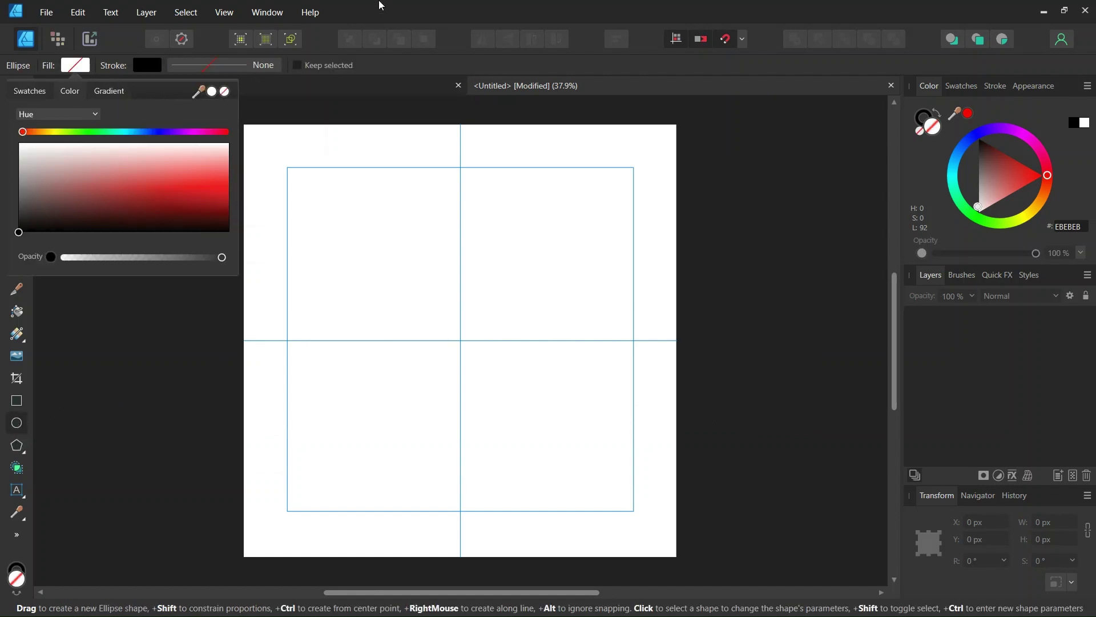
click(225, 64)
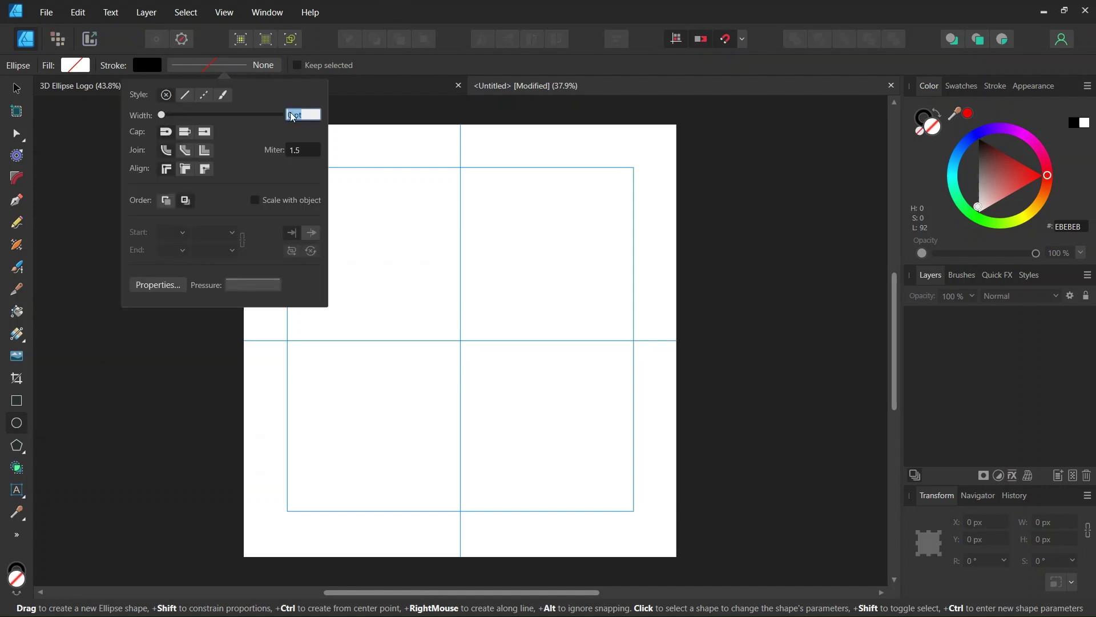
text(0.1)
key(Return)
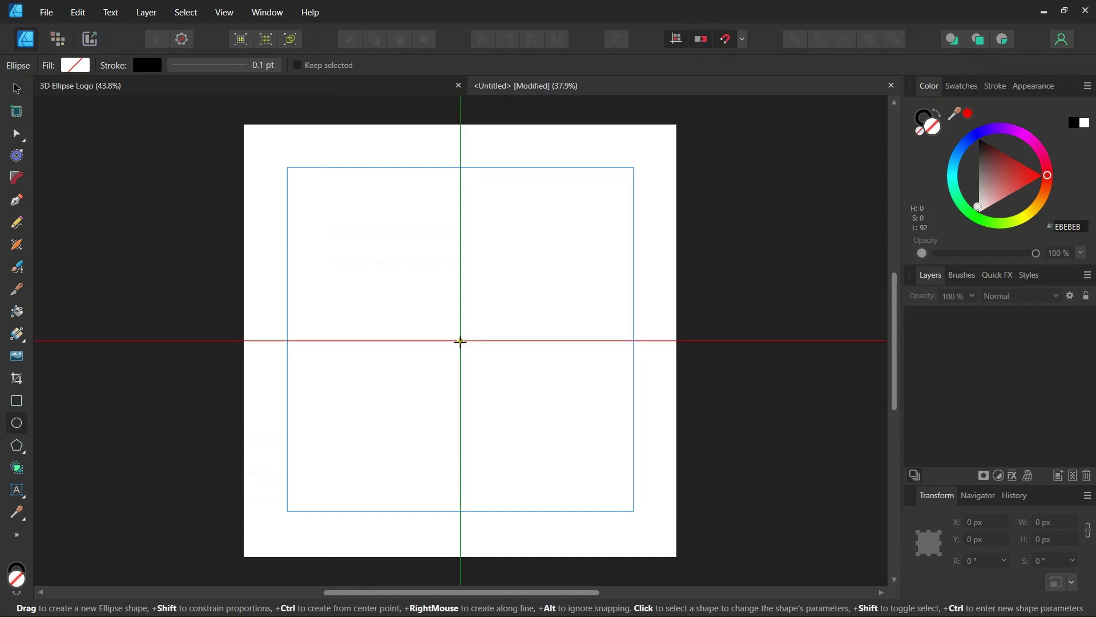
drag(460, 341, 583, 431)
key(v)
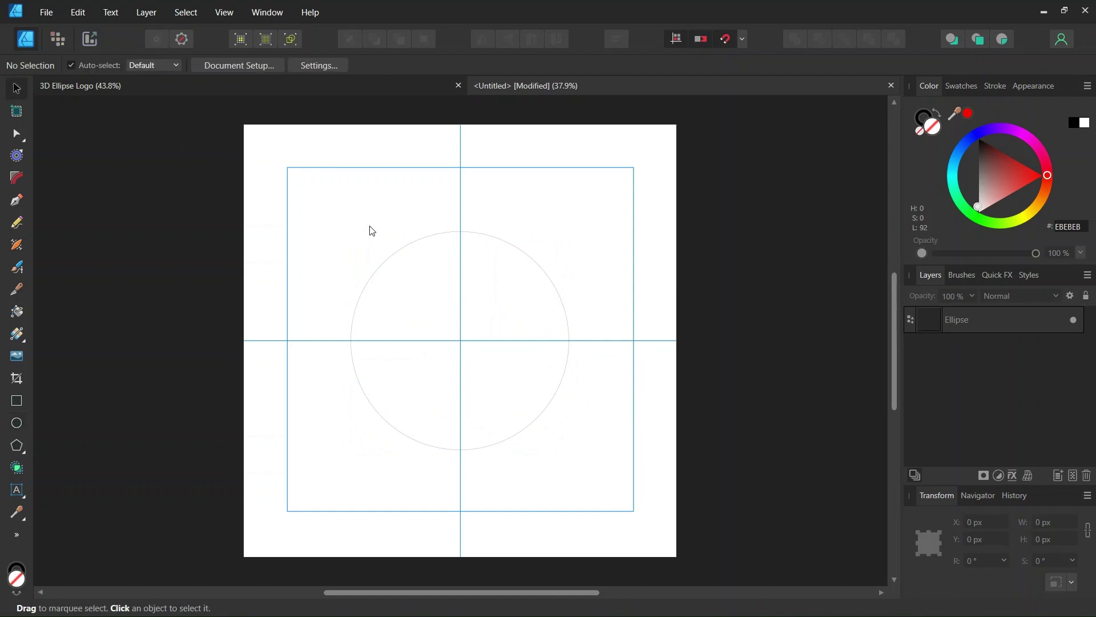
Duplicate the circle and scale the copy proportionally to about 827 px, keeping it touching the original's rightmost point.
click(400, 254)
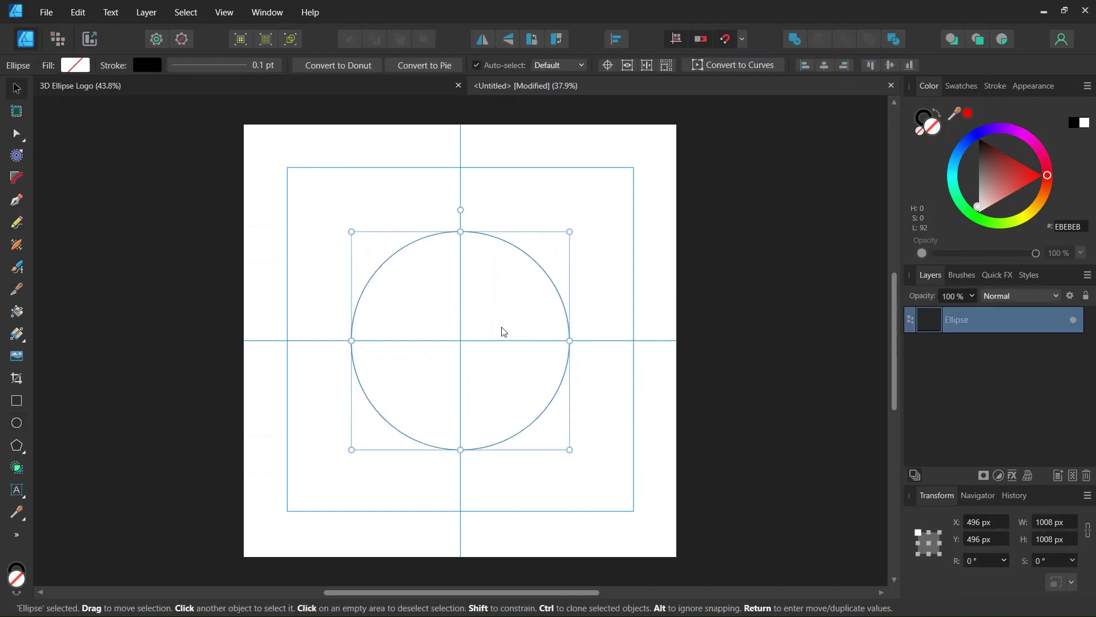
key(ctrl+j)
scroll(483, 350, up, 1)
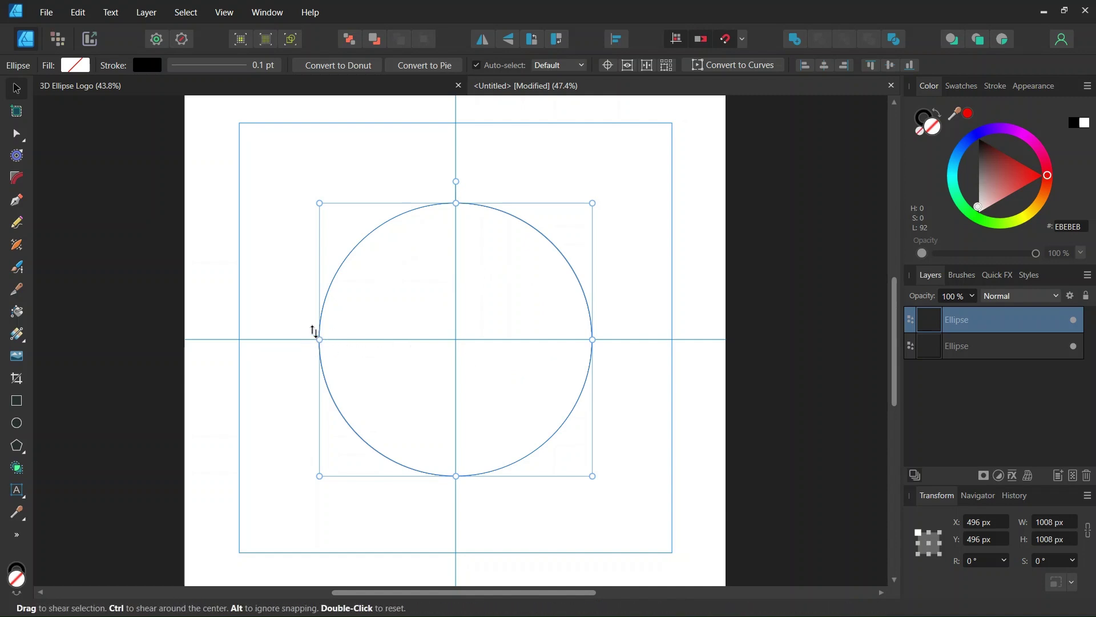
drag(321, 341, 368, 339)
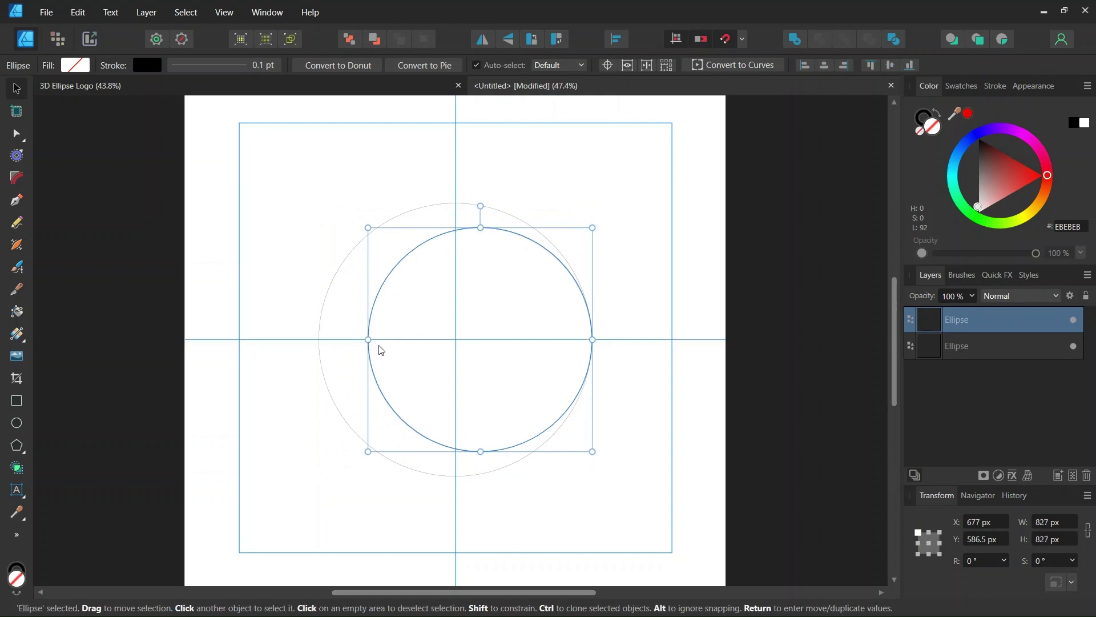
scroll(379, 342, up, 1)
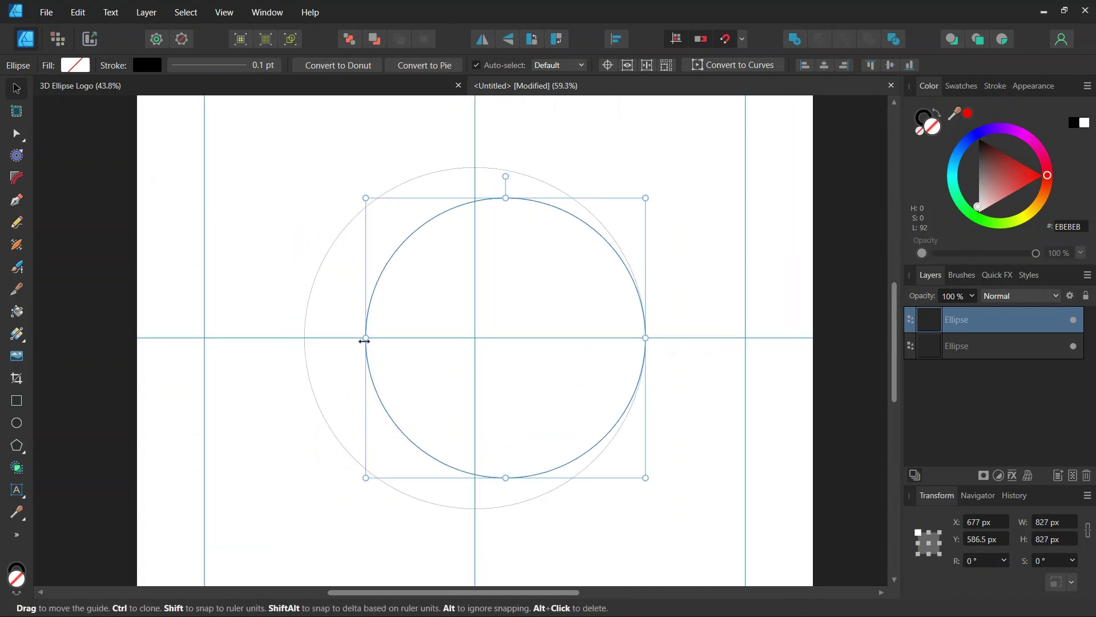
click(315, 276)
click(276, 247)
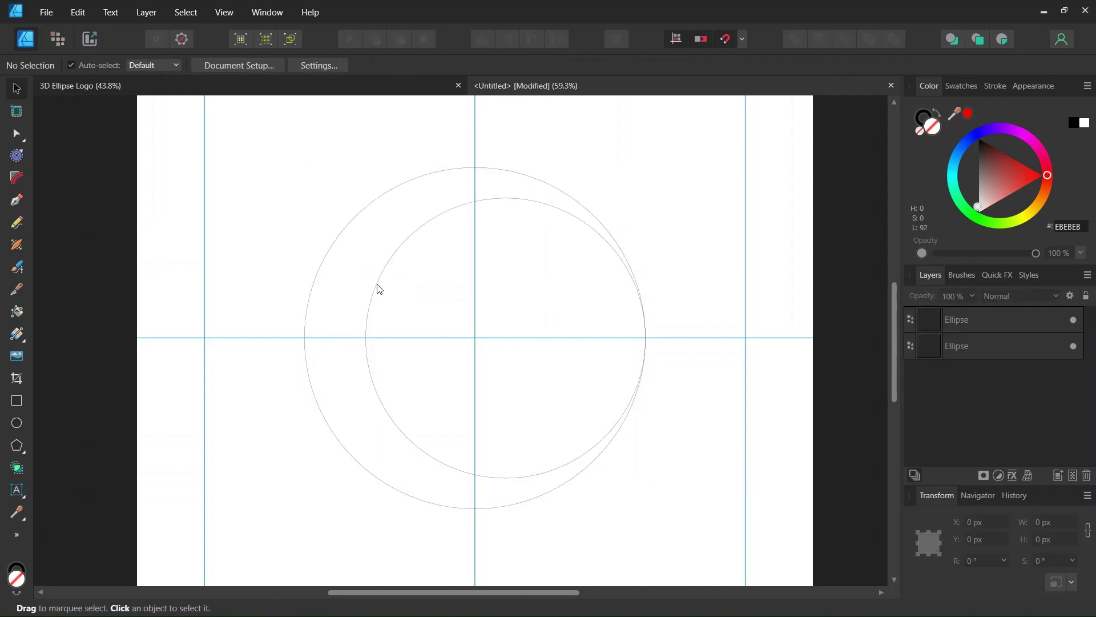
Show the smaller circle's transform origin and move it onto the intersection of the two centre guides.
click(382, 303)
scroll(383, 301, down, 1)
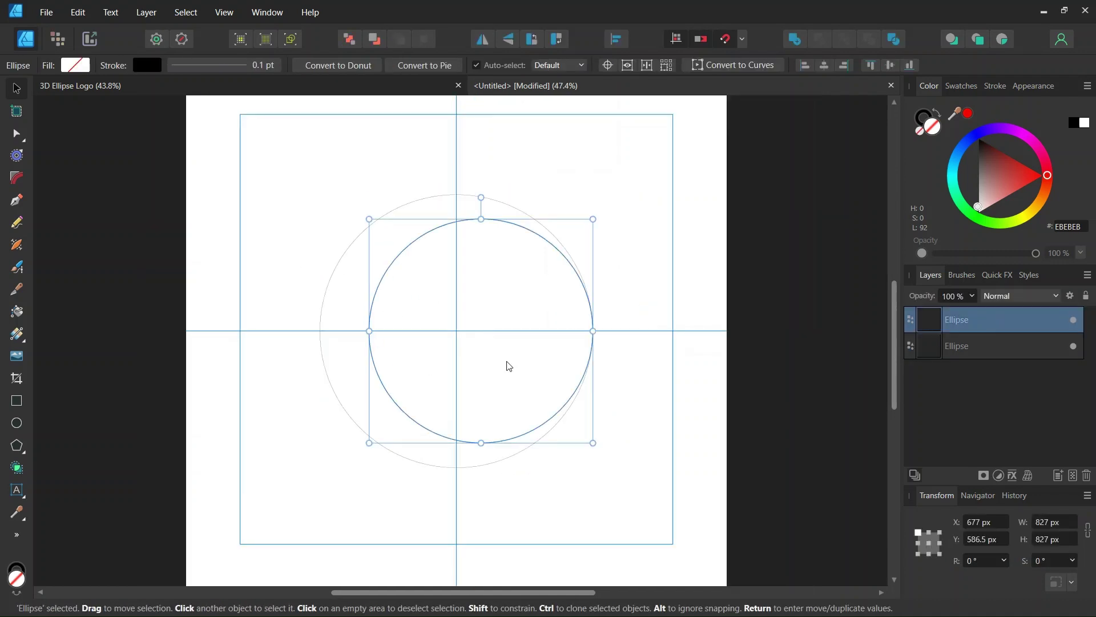
click(608, 65)
drag(480, 331, 456, 330)
Make 3 duplicates of the smaller circle, each rotated by a further 90° around the page centre.
key(Return)
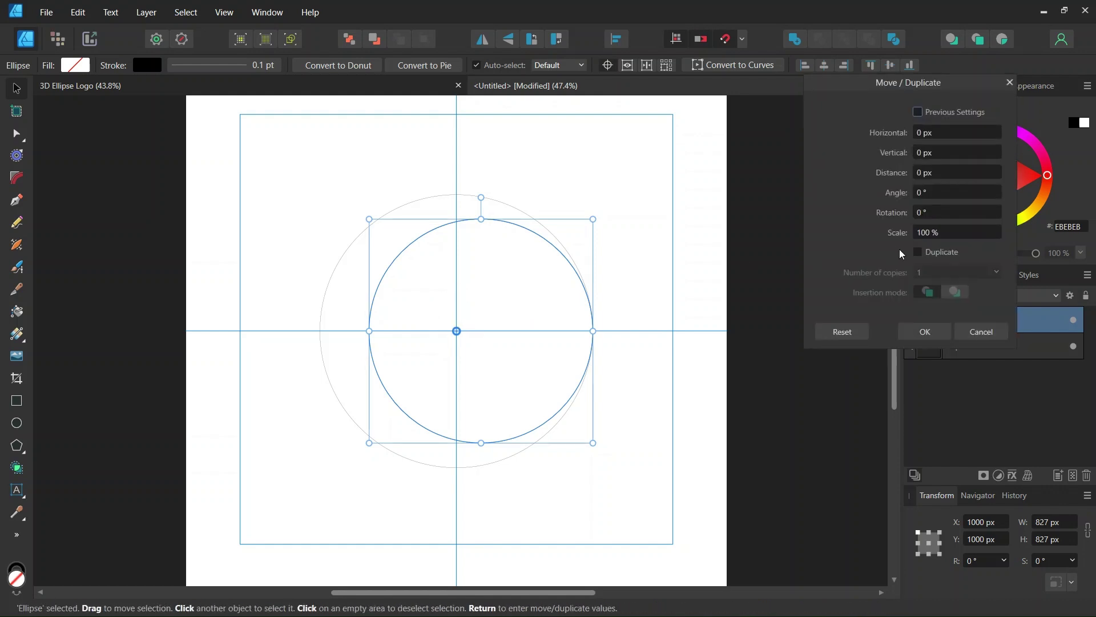
click(918, 252)
click(924, 272)
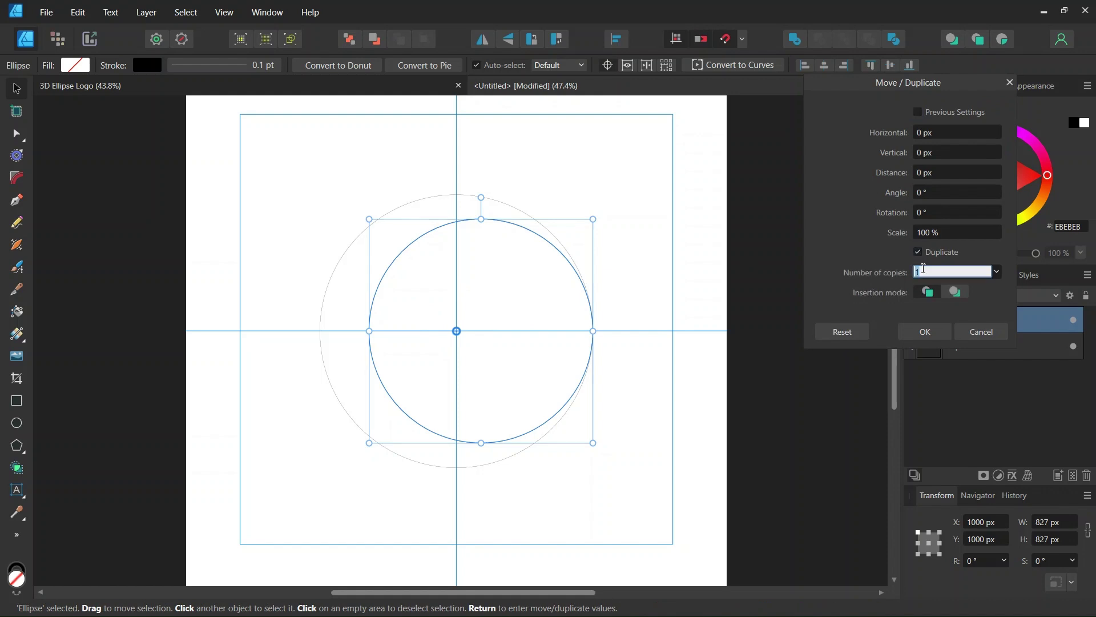
text(3)
key(Return)
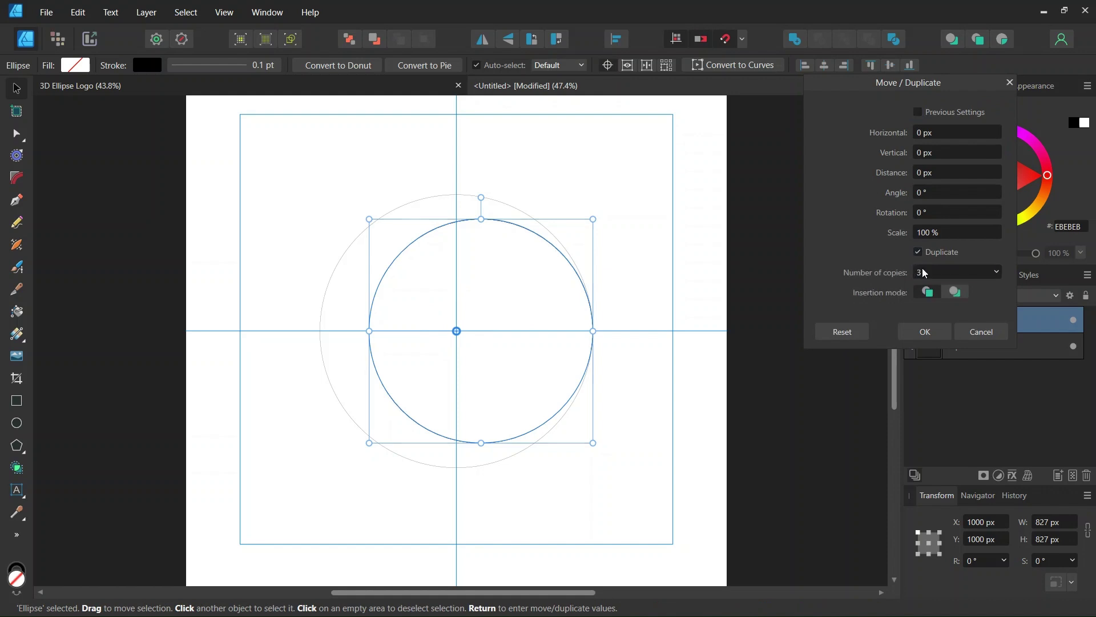
click(924, 212)
text(90)
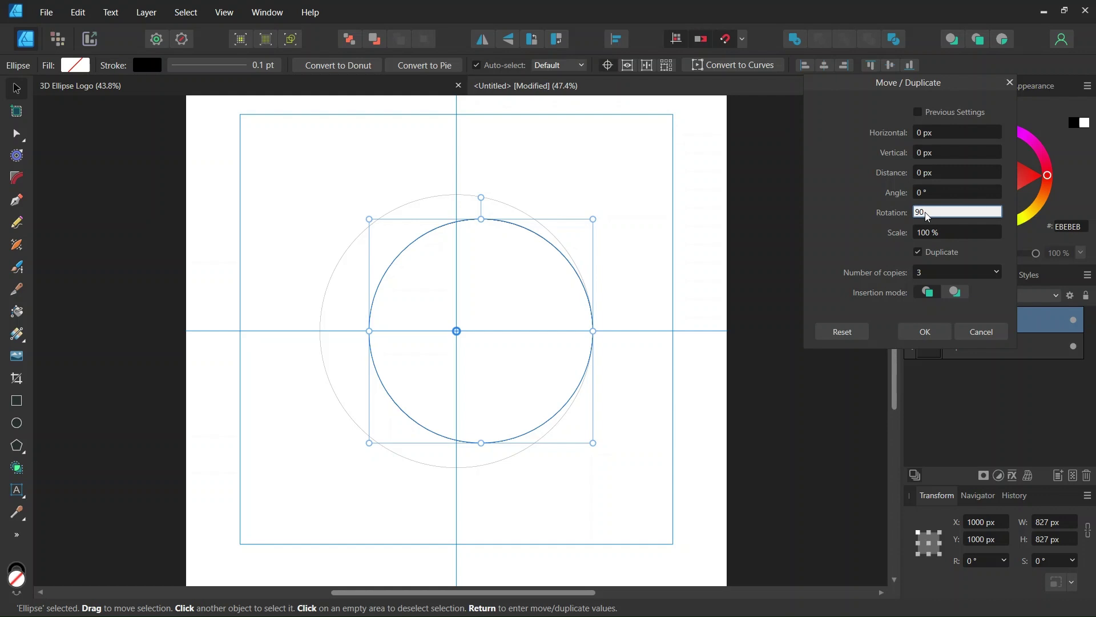
key(Return)
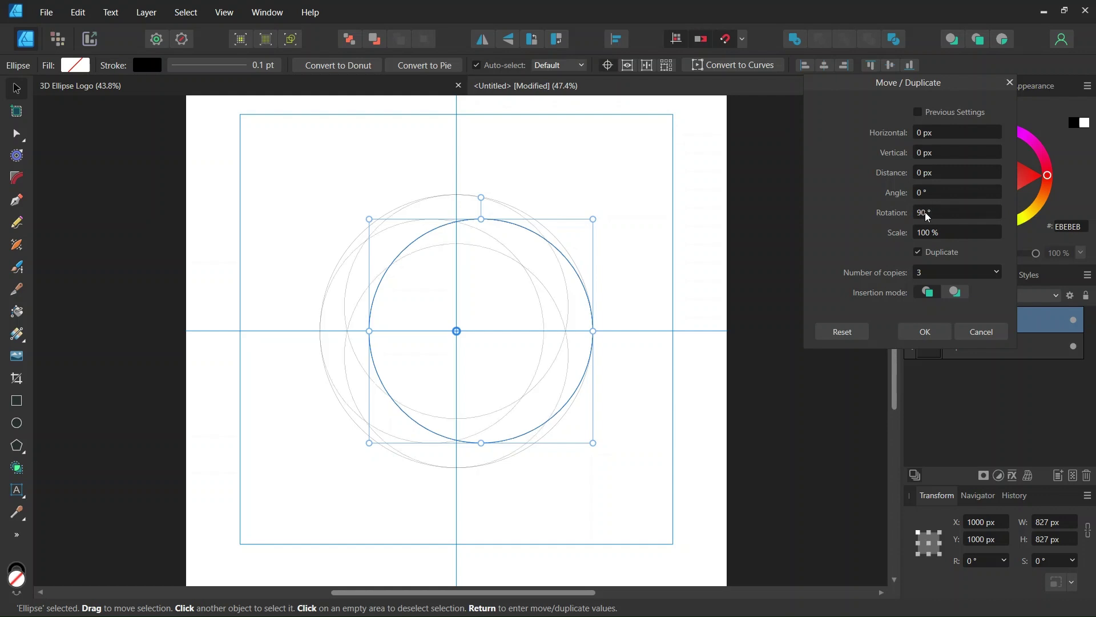
click(917, 331)
scroll(427, 312, up, 1)
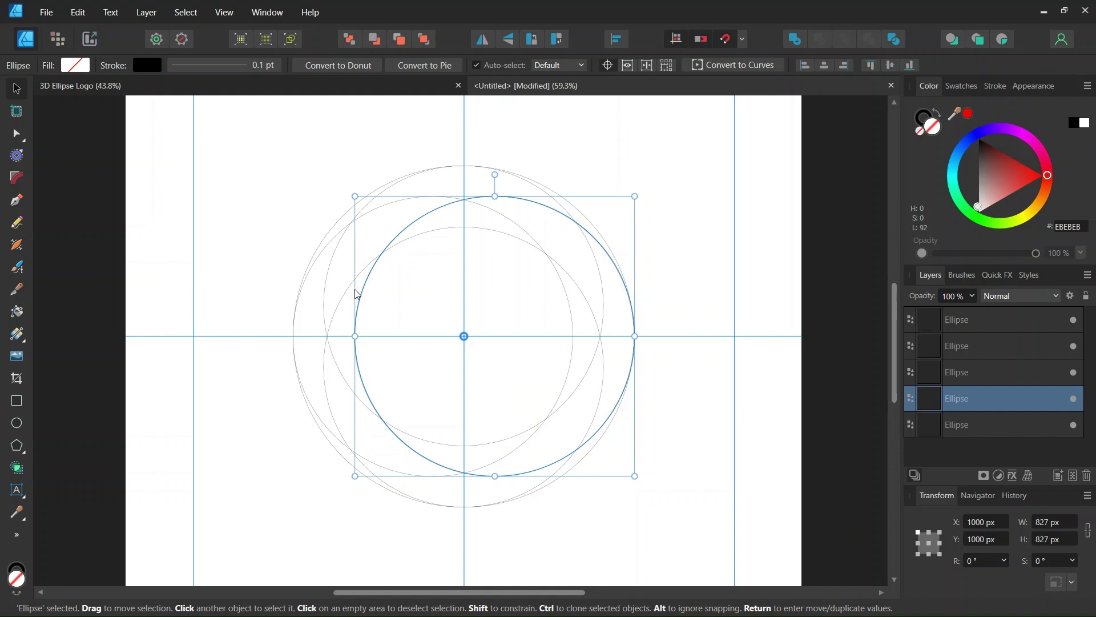
click(268, 228)
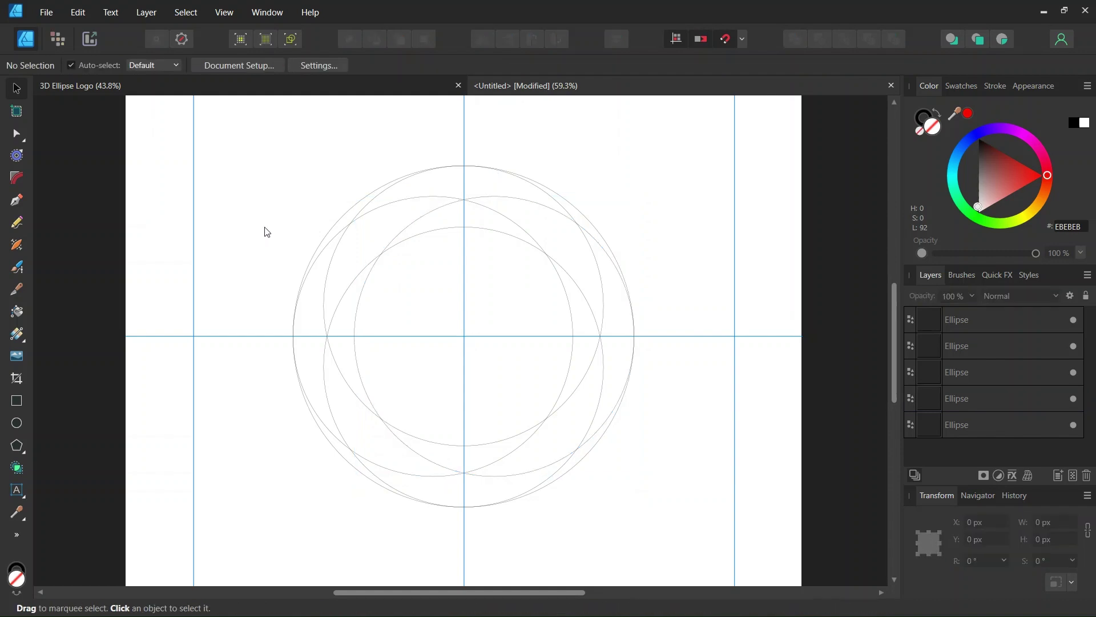
Select all the circles and use the Shape Builder to merge the upper-left band regions into a single crescent.
key(ctrl+a)
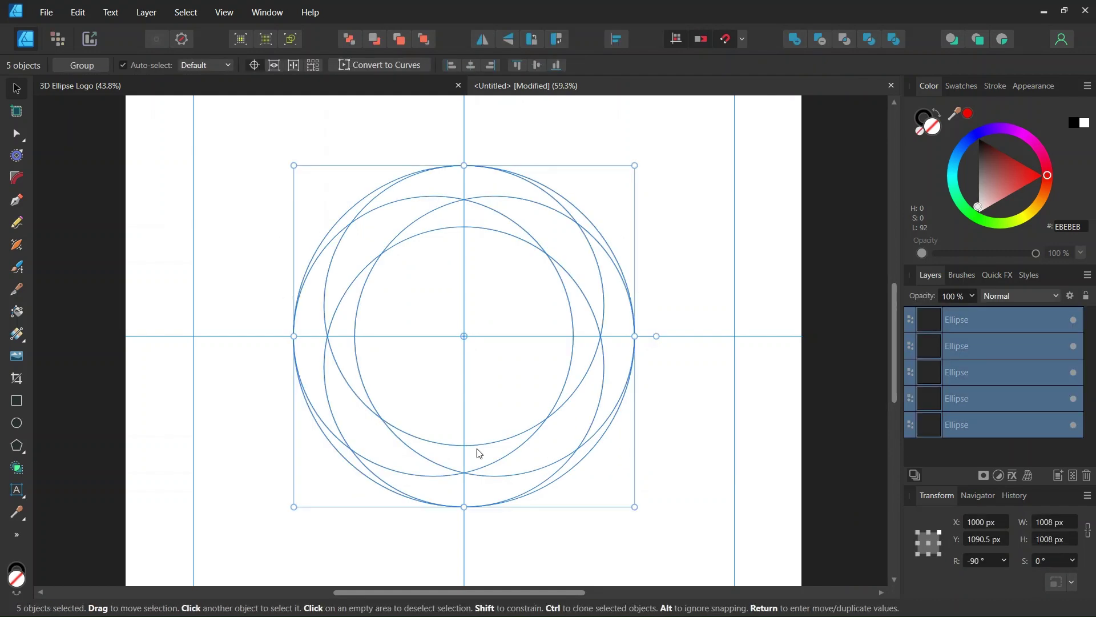
click(17, 470)
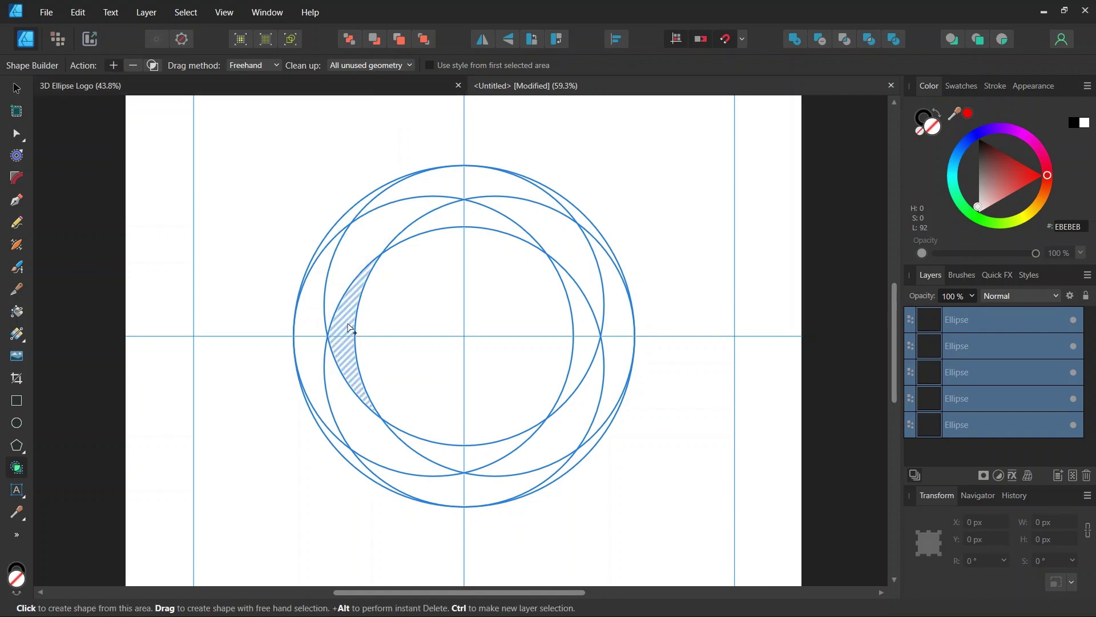
mouse_move(351, 331)
mouse_down()
mouse_move(342, 288)
mouse_move(358, 258)
mouse_move(457, 193)
mouse_up()
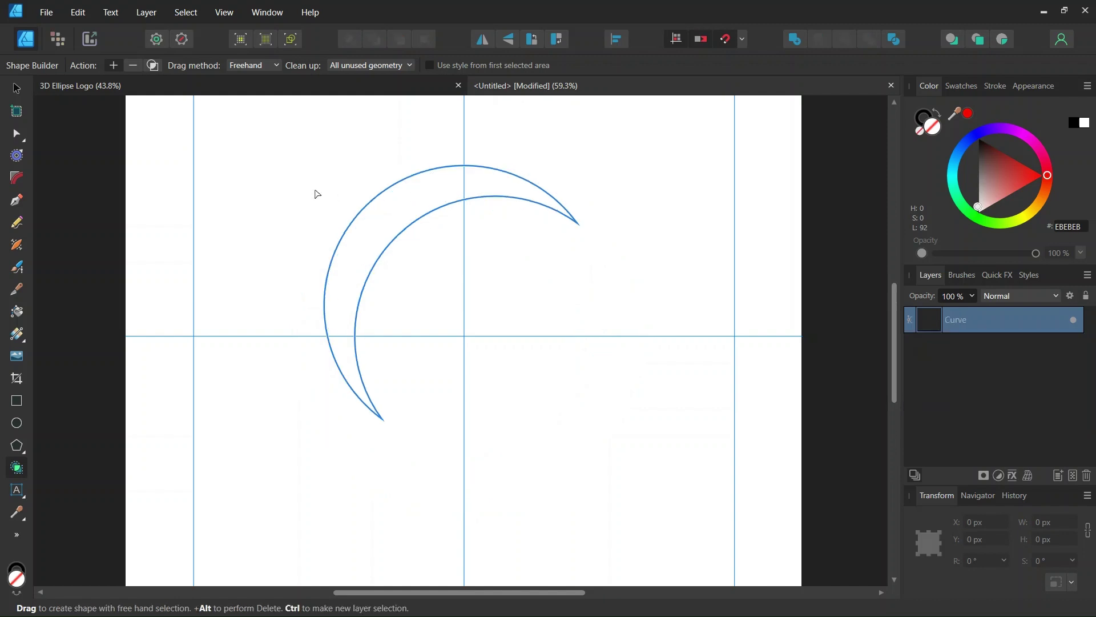
click(17, 88)
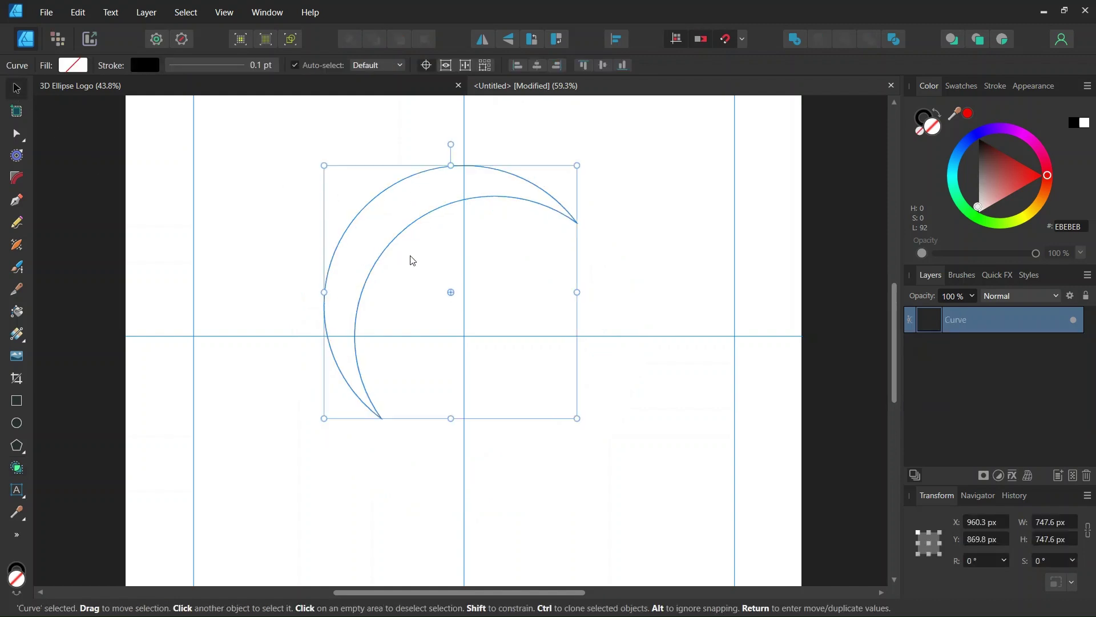
Give the crescent a Linear gradient fill.
drag(424, 247, 431, 252)
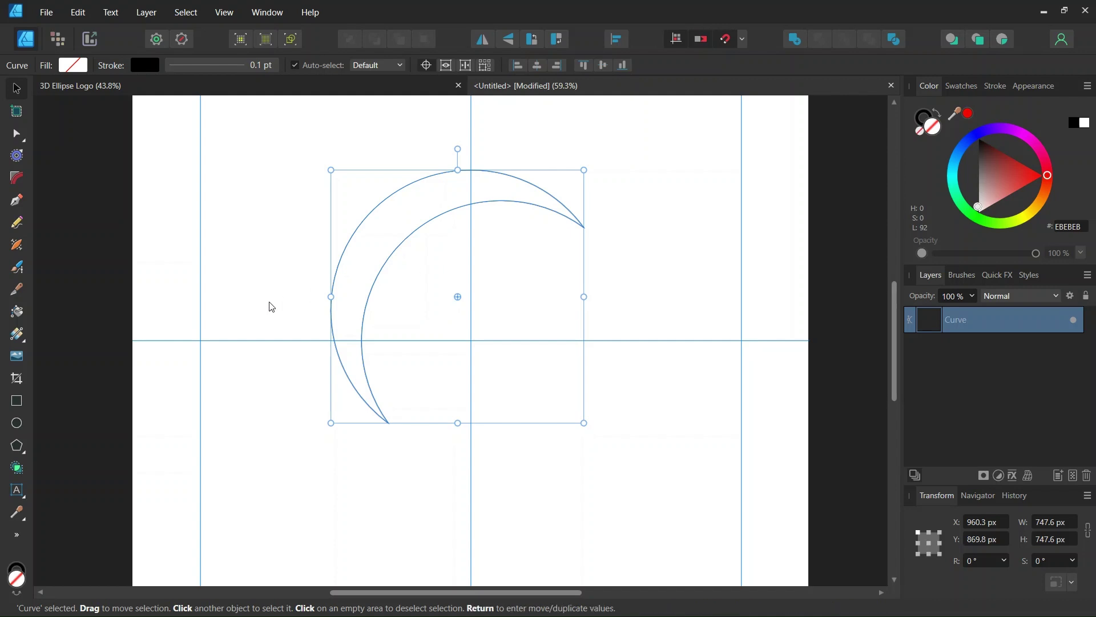
click(19, 333)
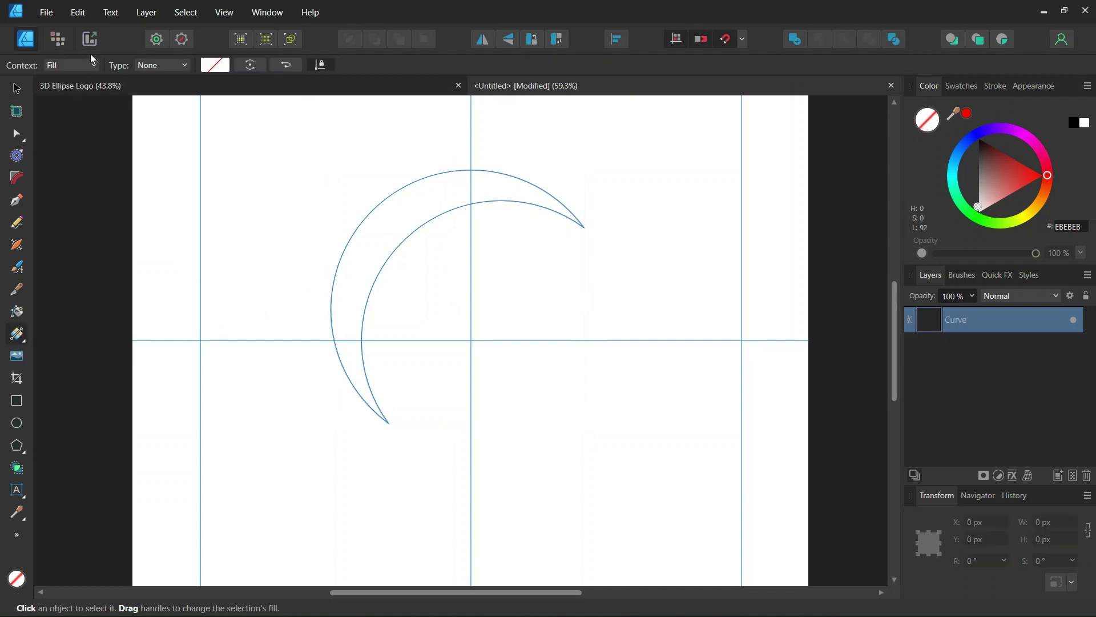
click(156, 66)
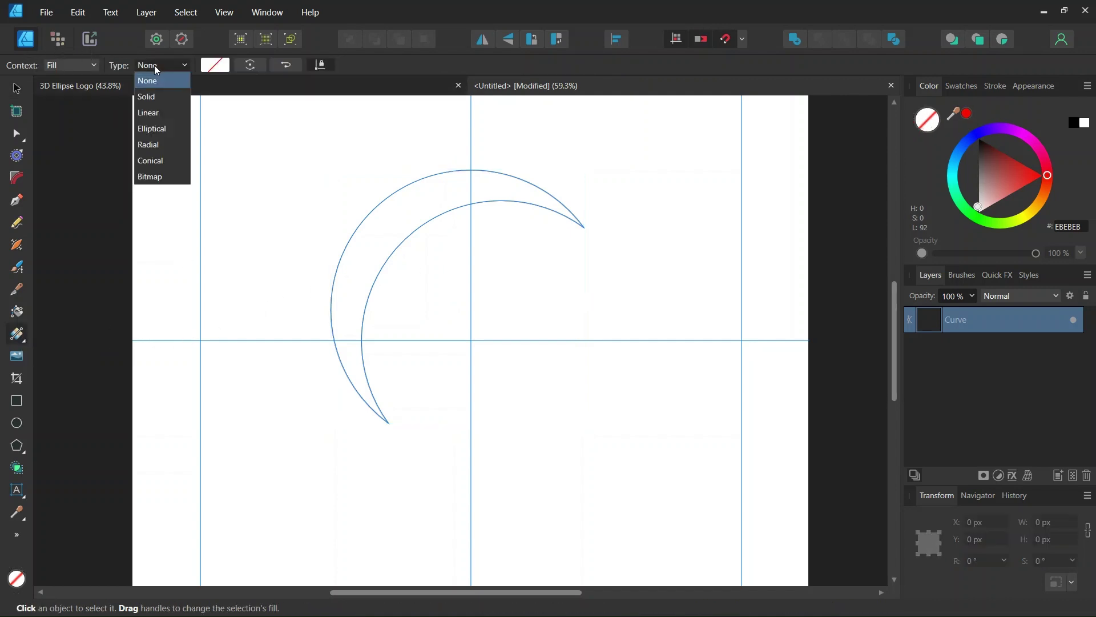
click(162, 119)
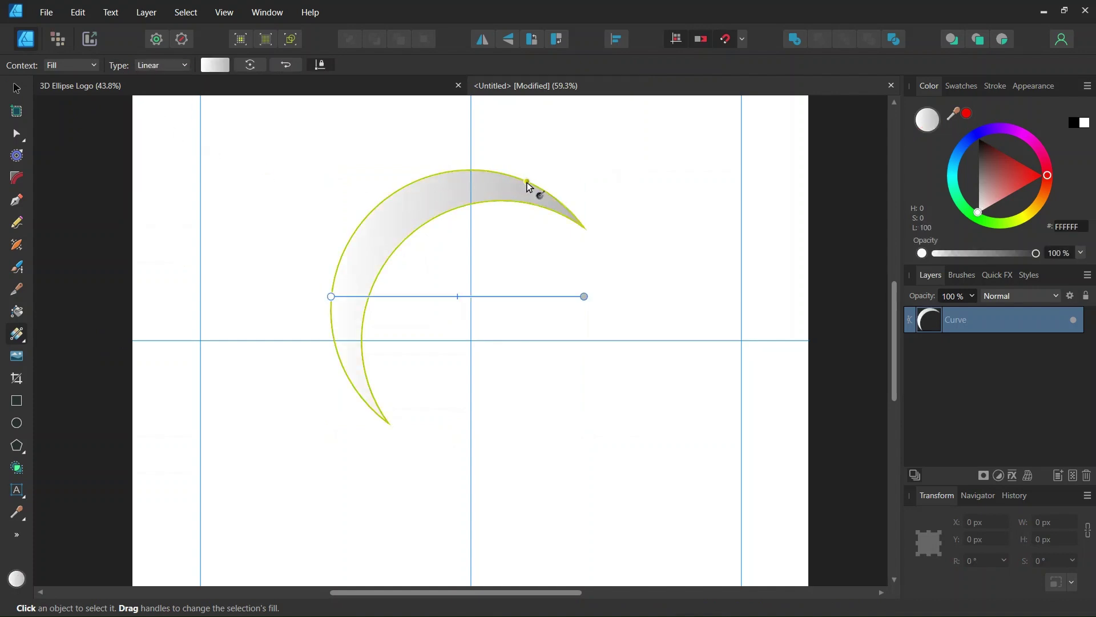
Reposition the crescent's gradient so it starts near the upper-right tip and ends near the lower-left tip.
drag(526, 182, 356, 400)
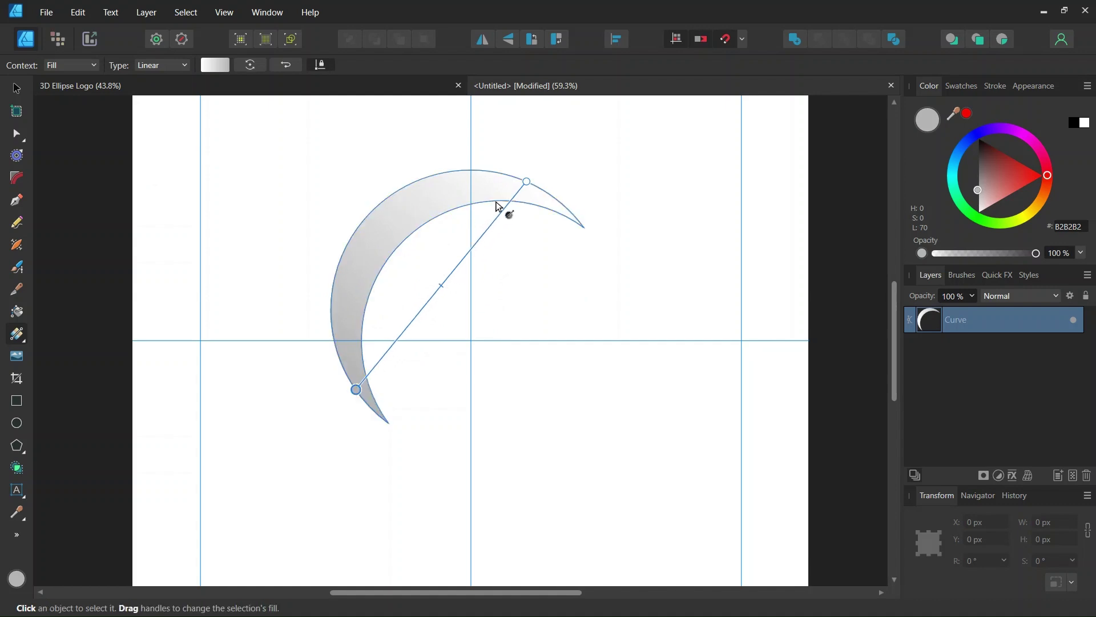
drag(527, 182, 534, 185)
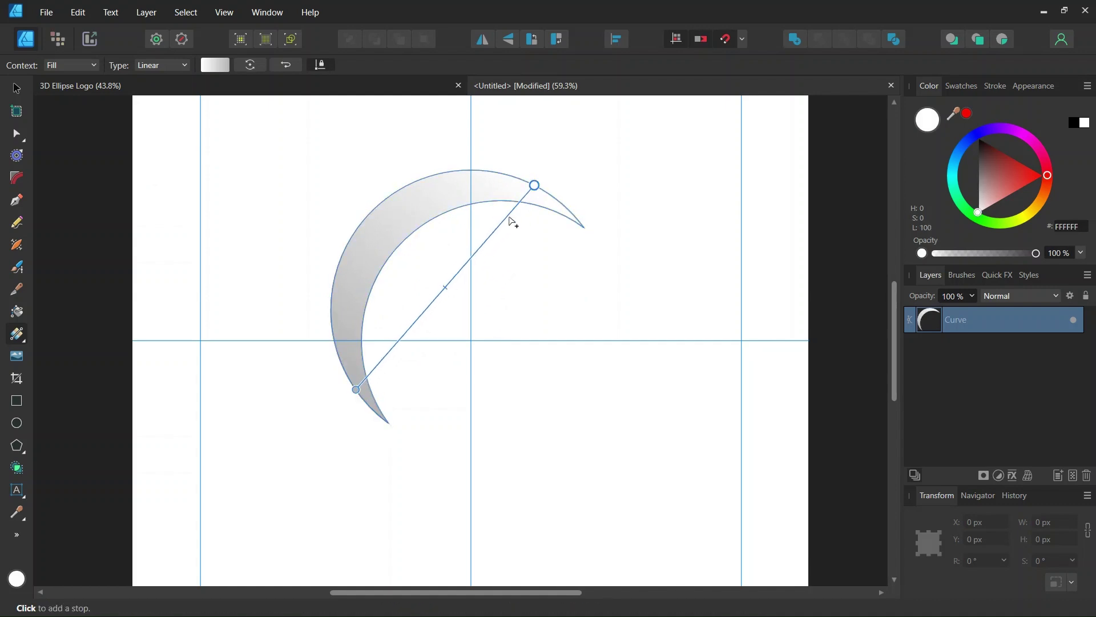
scroll(443, 207, up, 1)
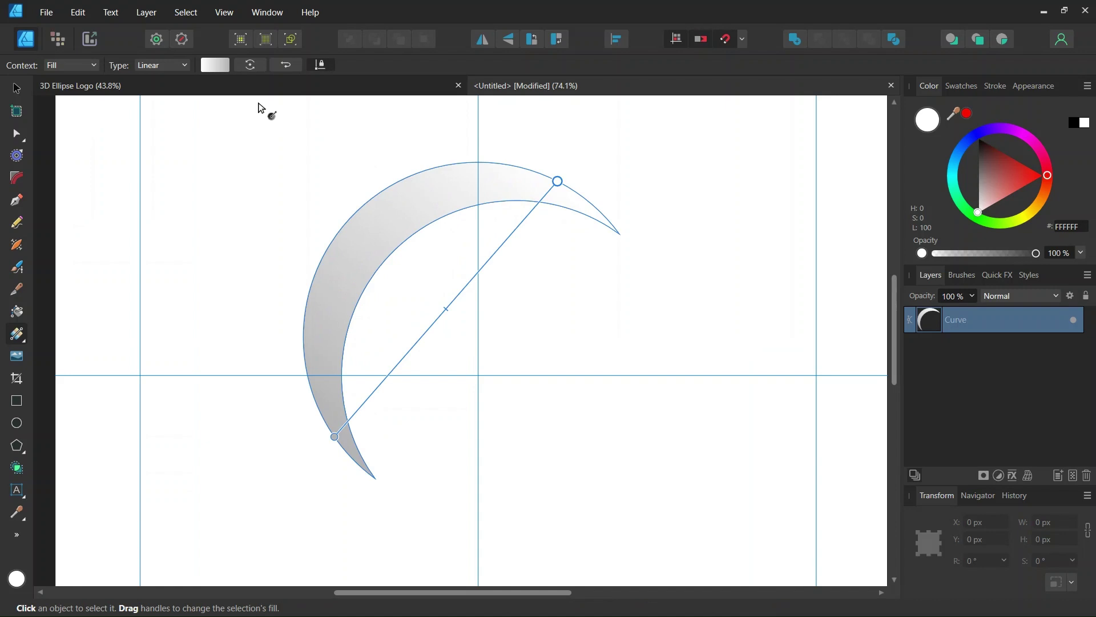
Add a stop at 50% of the crescent's gradient and colour it a saturated orange.
click(214, 66)
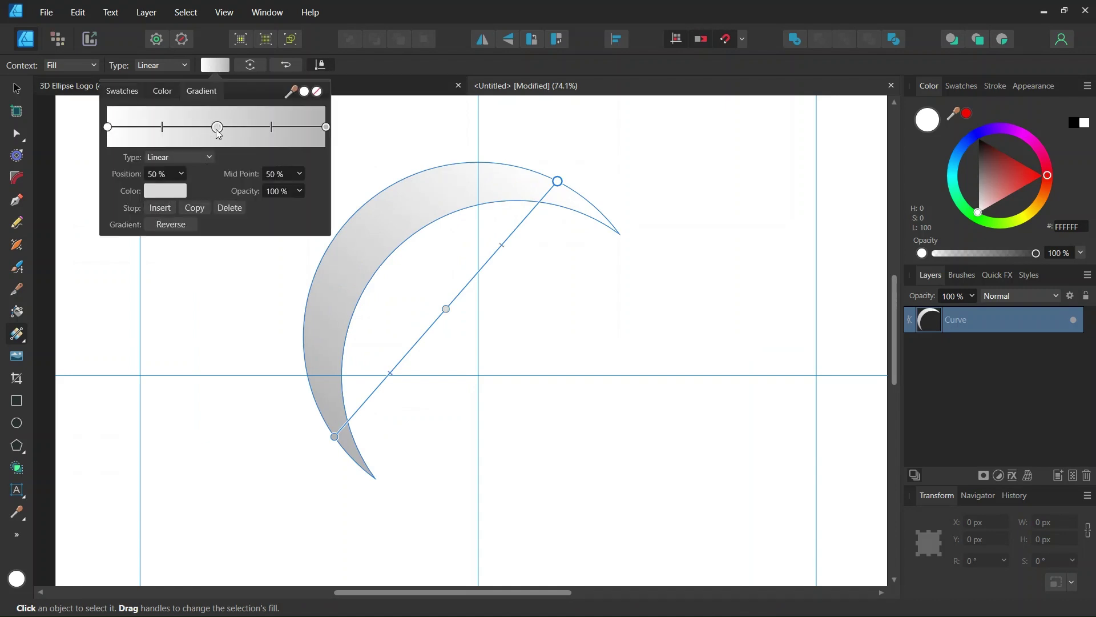
click(171, 193)
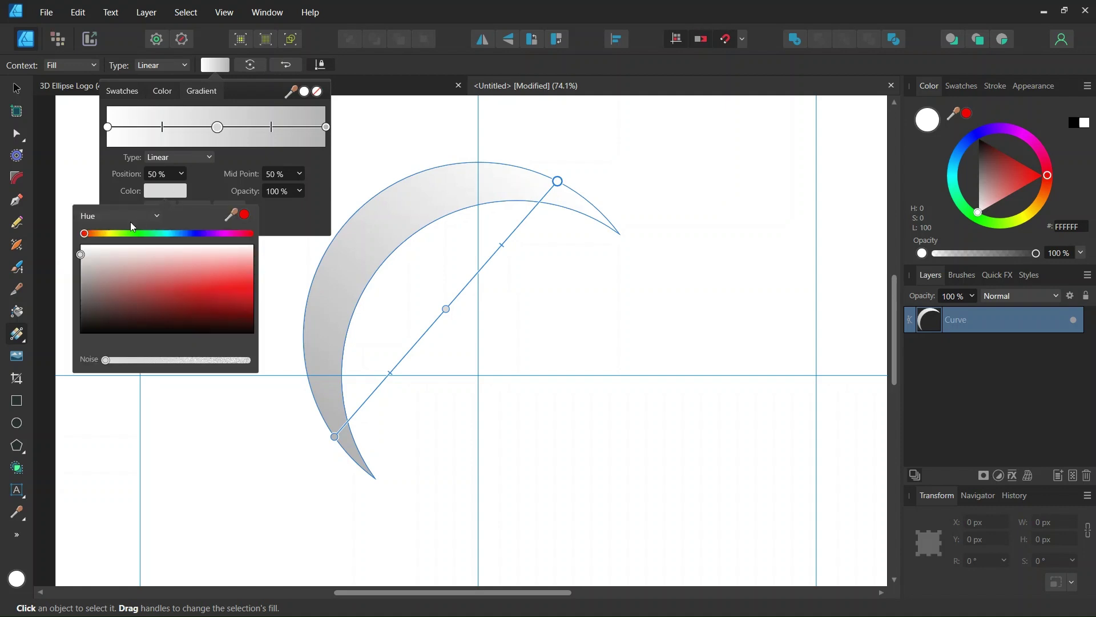
click(101, 233)
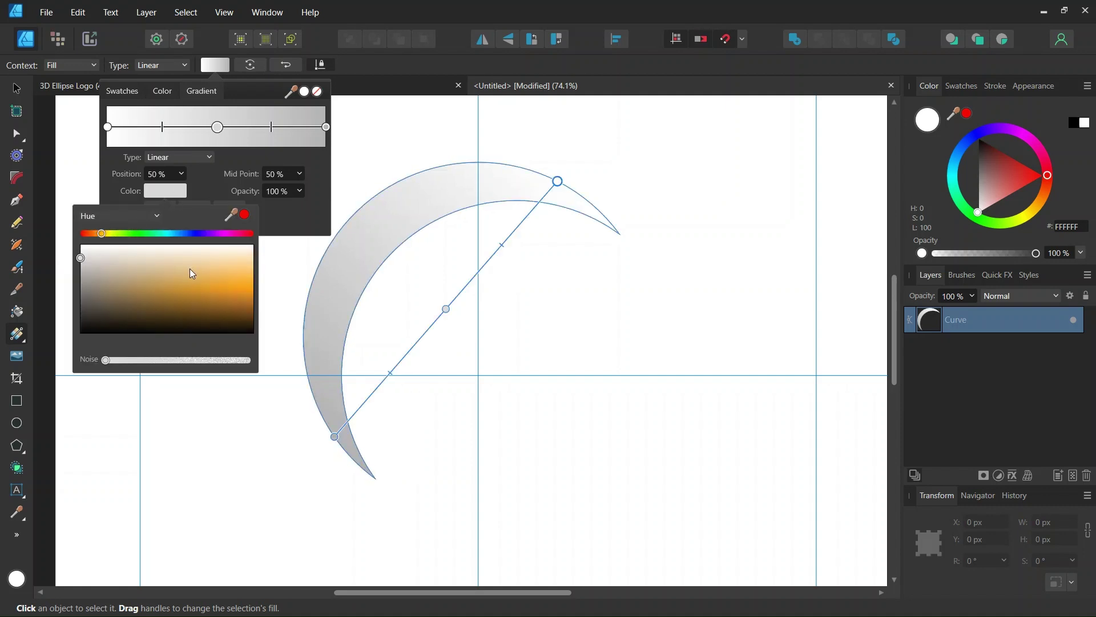
drag(245, 291, 254, 291)
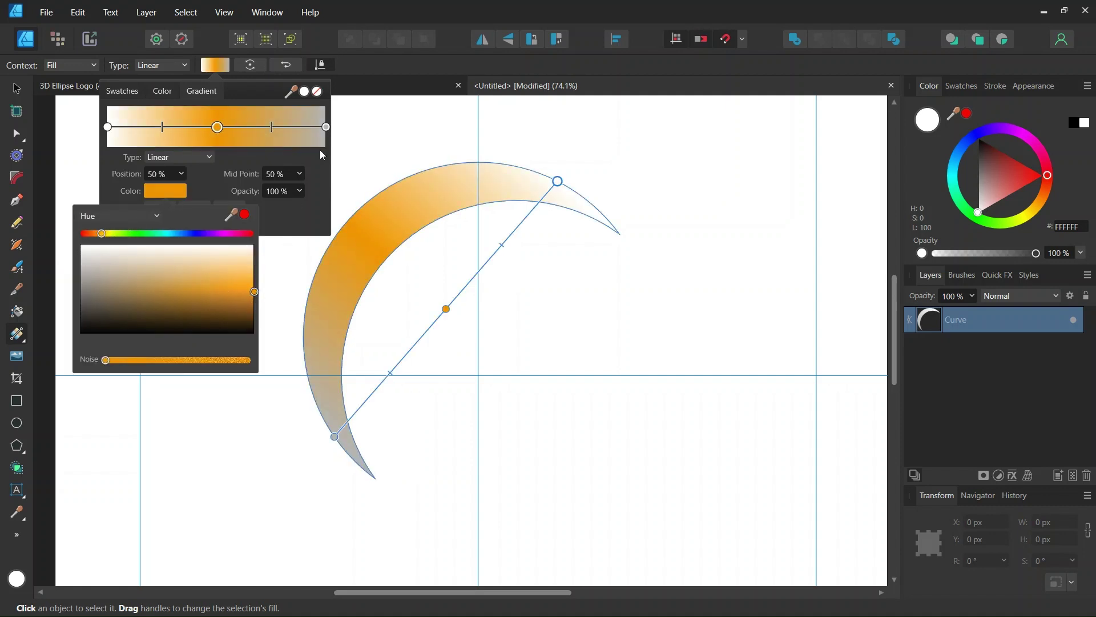
Change the gradient's end stop from grey to a very dark, fully saturated red.
click(326, 128)
click(326, 128)
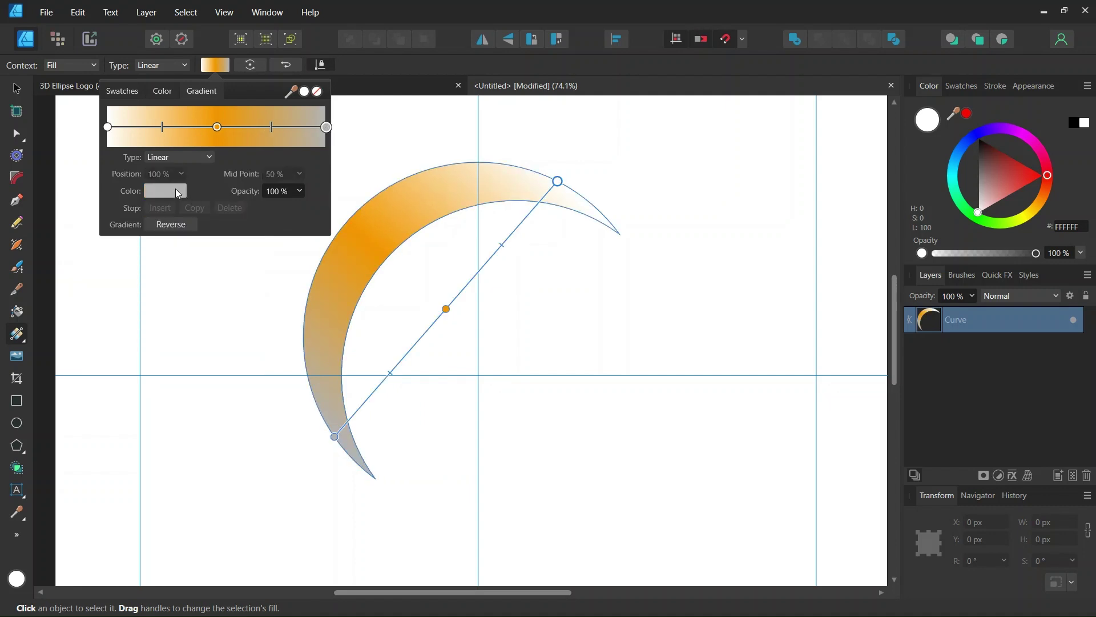
mouse_move(152, 197)
drag(91, 235, 84, 240)
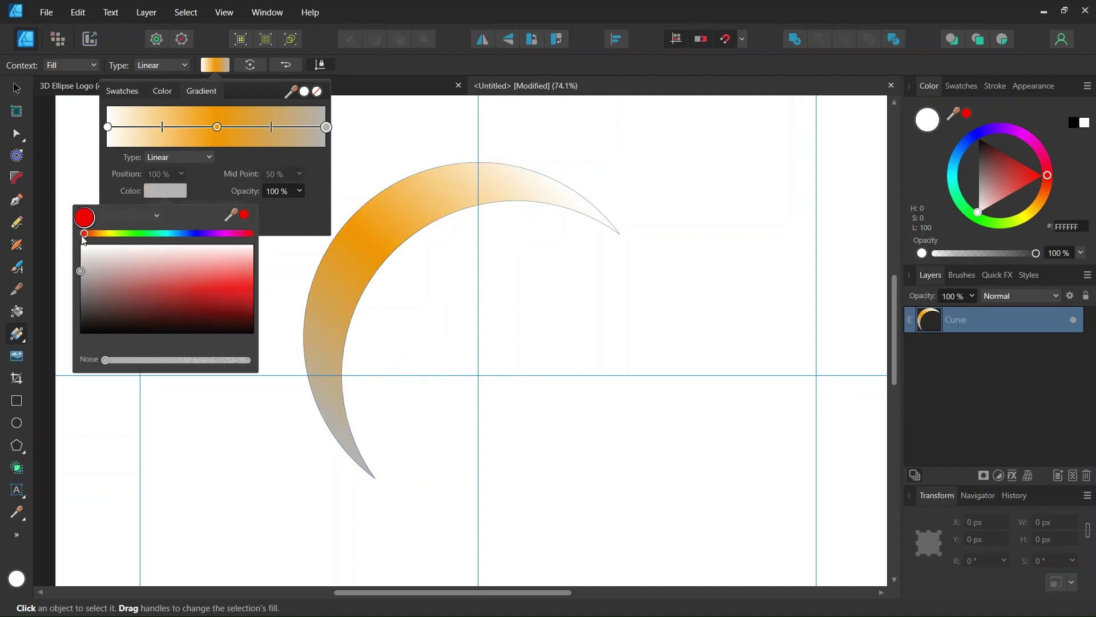
drag(141, 272, 257, 322)
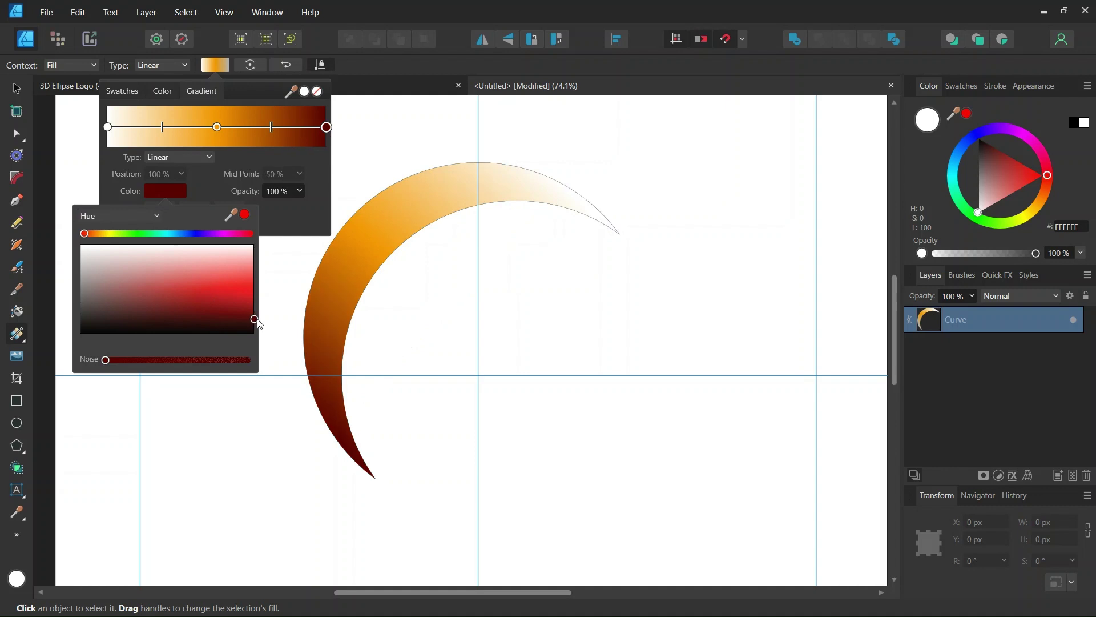
Change the gradient's white start stop to the dark red 4E0000.
click(108, 127)
click(108, 127)
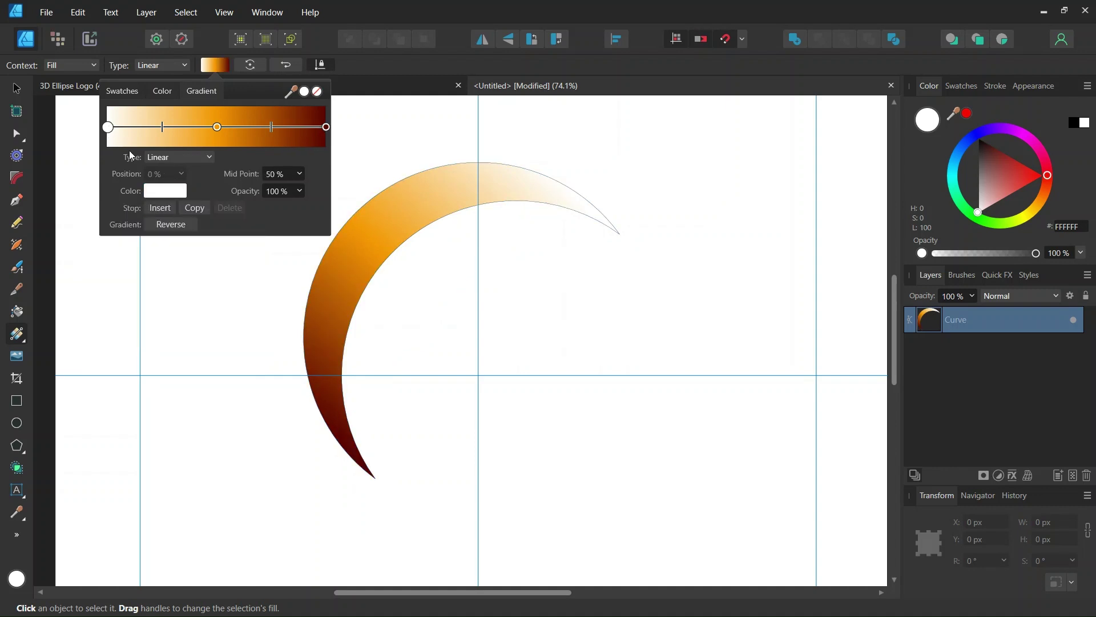
click(161, 190)
drag(241, 312, 267, 325)
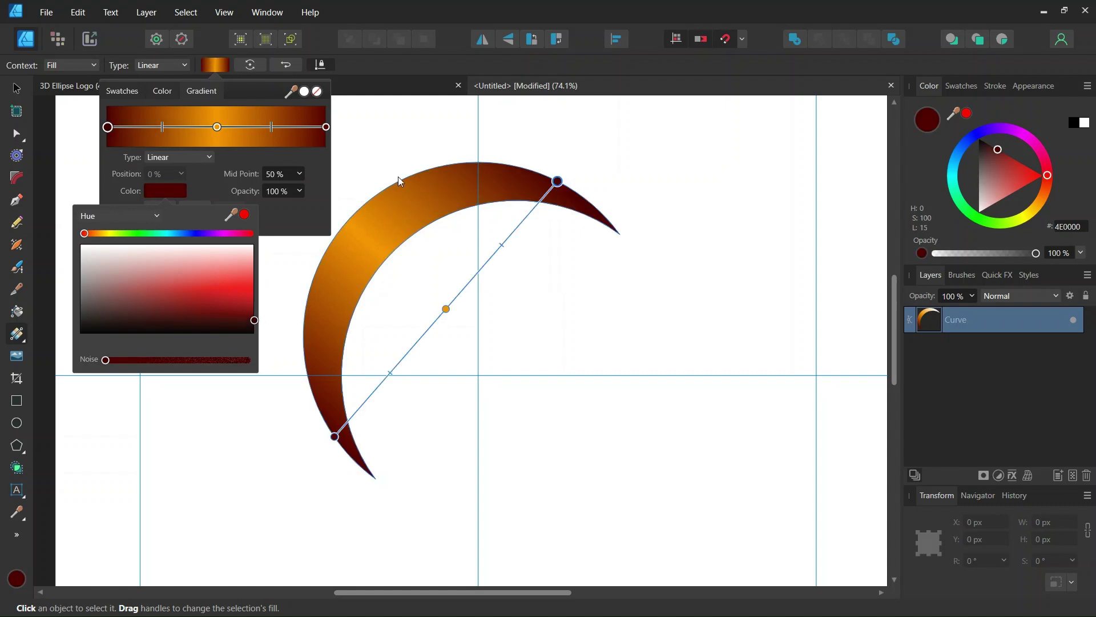
Shift both gradient midpoints slightly towards the orange middle stop, to 59% and 44%.
click(501, 246)
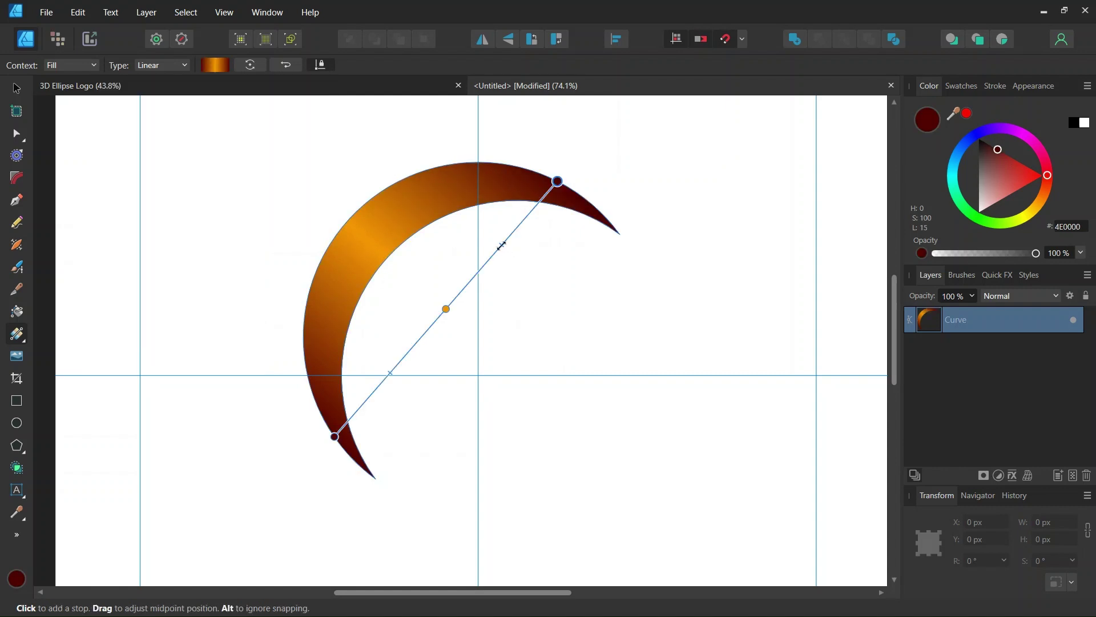
drag(501, 250, 492, 257)
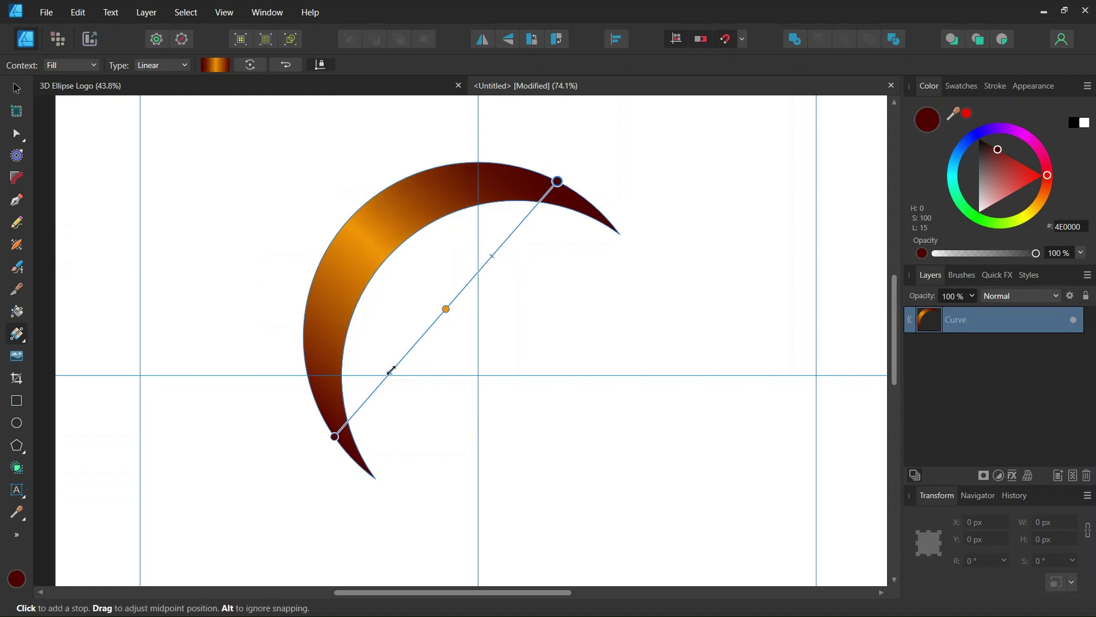
drag(391, 371, 396, 367)
Remove the stroke from the crescent and deselect it.
click(16, 88)
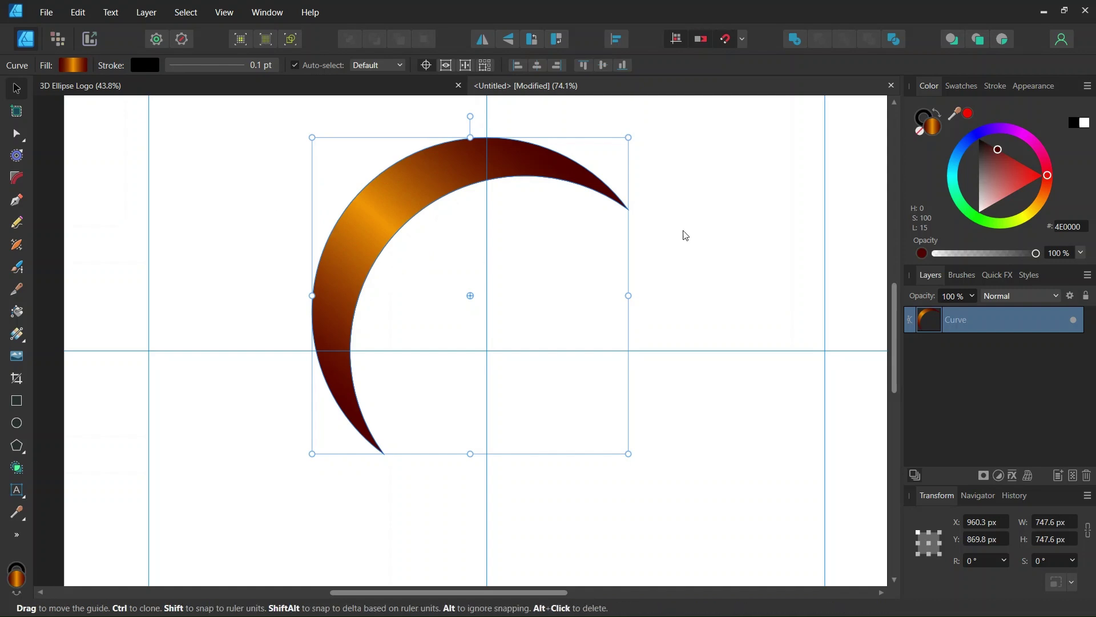
click(921, 120)
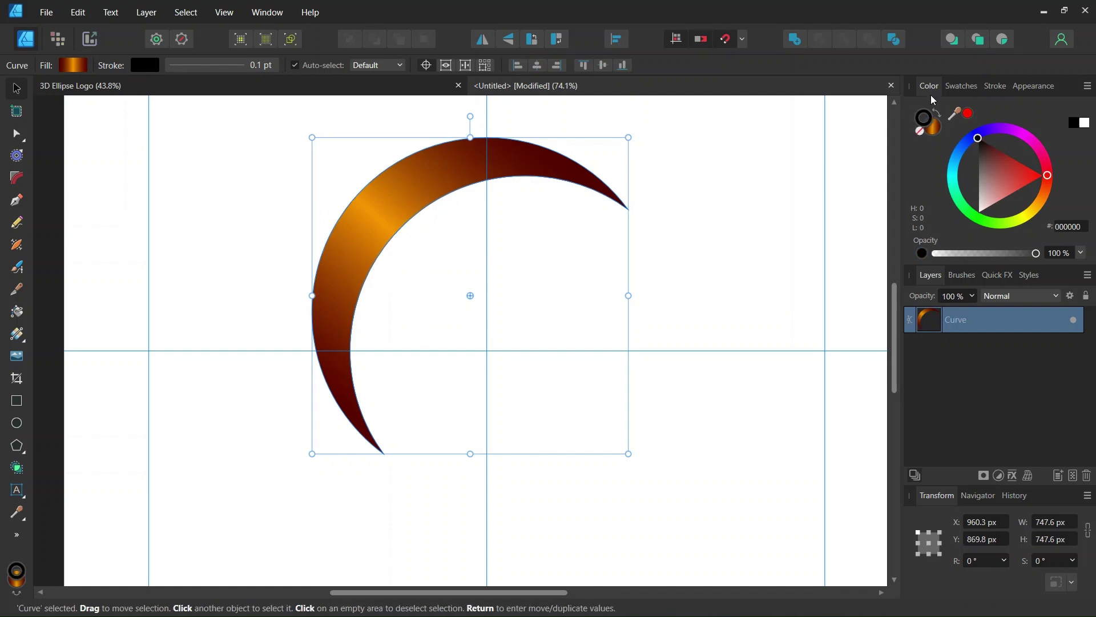
click(919, 132)
click(266, 214)
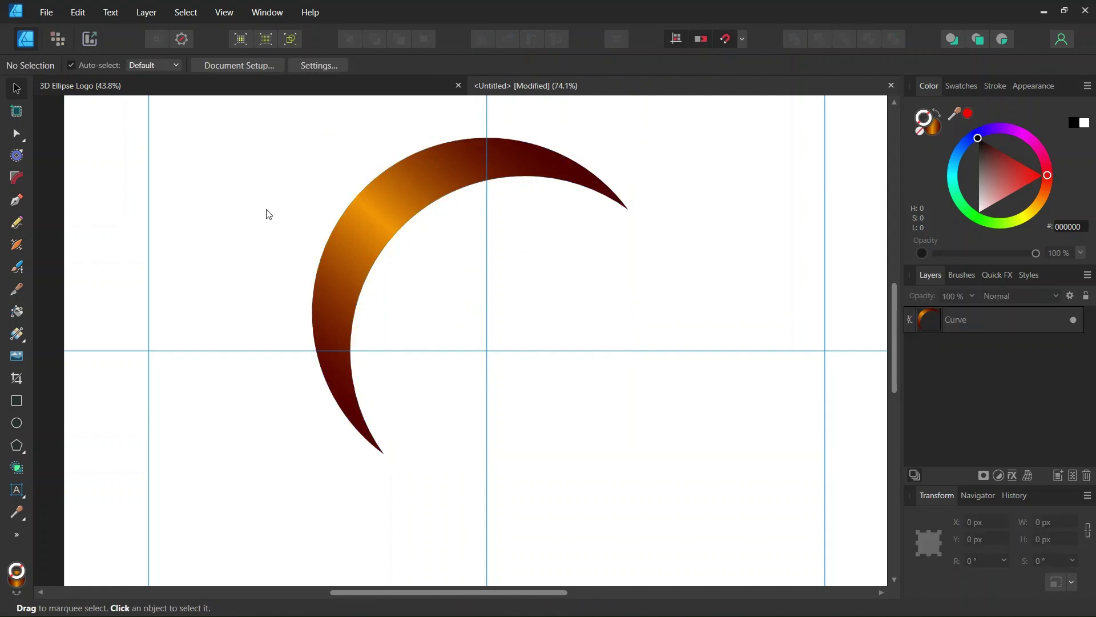
Select the crescent and convert it into a symbol.
click(389, 232)
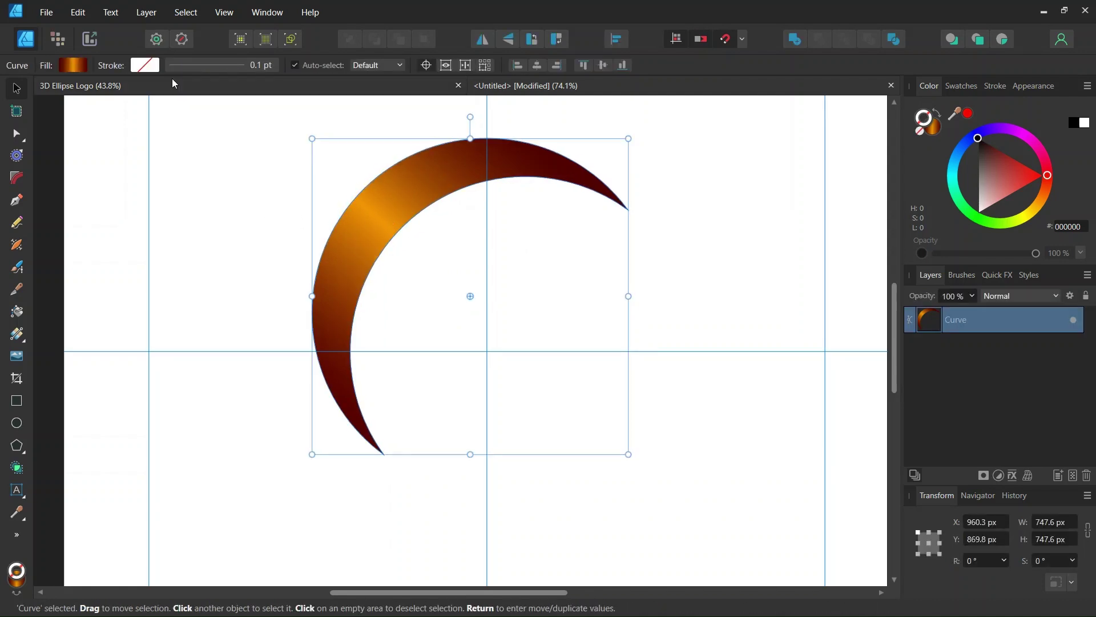
click(144, 14)
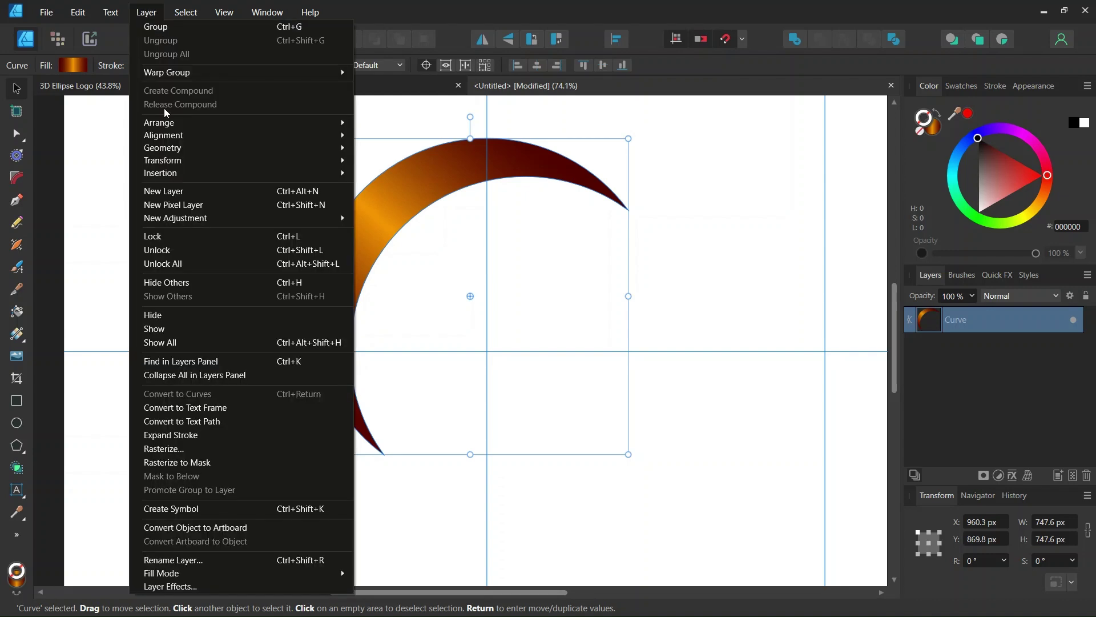
click(221, 507)
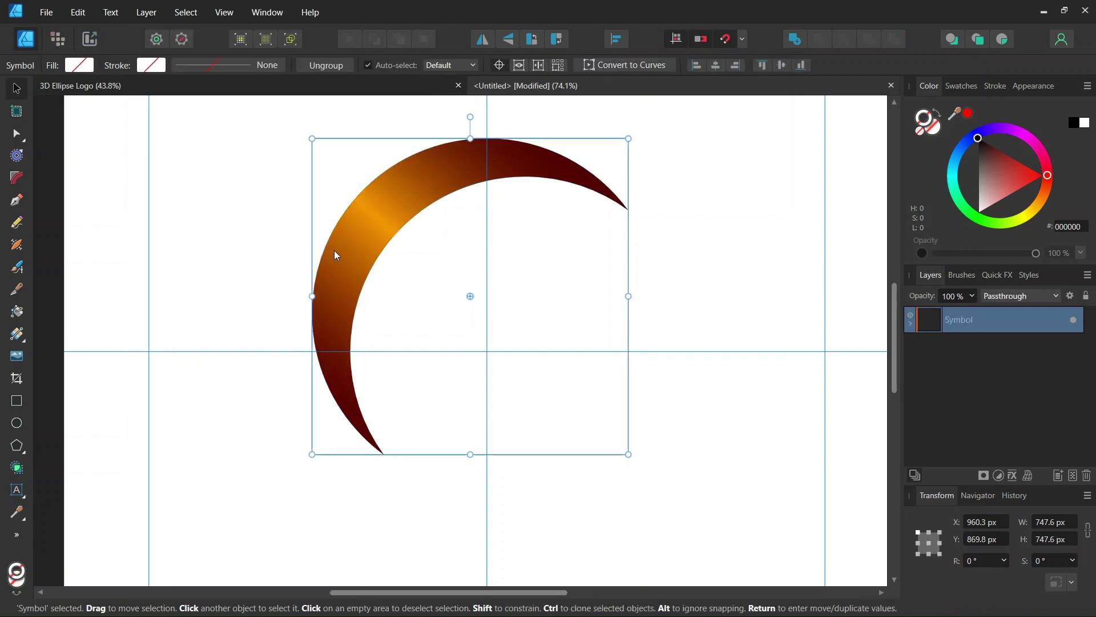
Move the crescent symbol's transform origin onto the intersection of the two centre guides.
scroll(340, 241, down, 1)
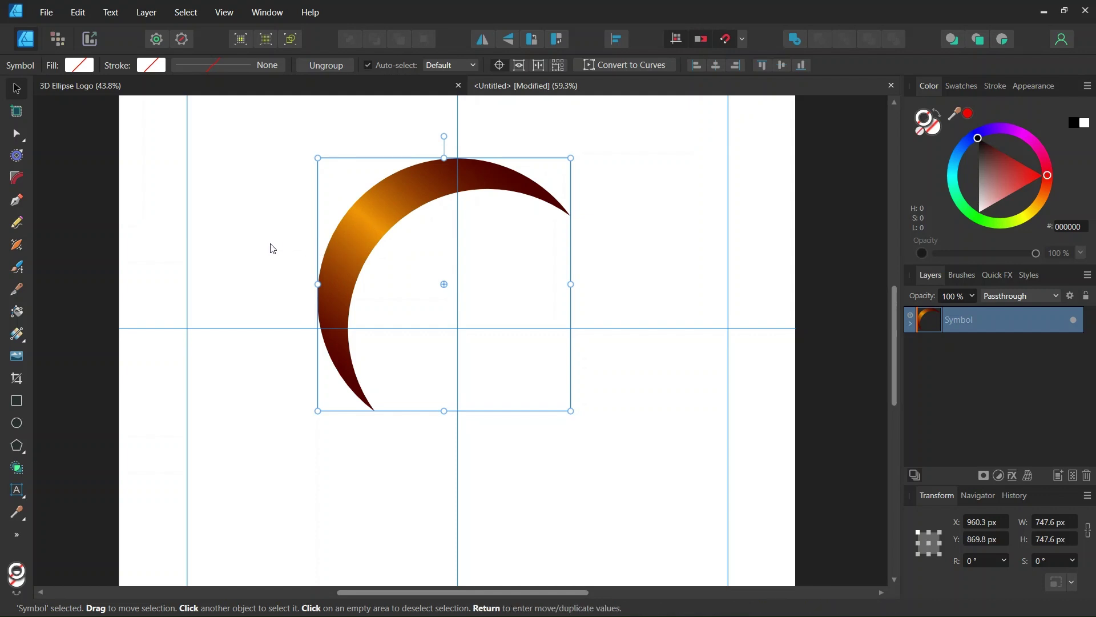
drag(444, 283, 457, 328)
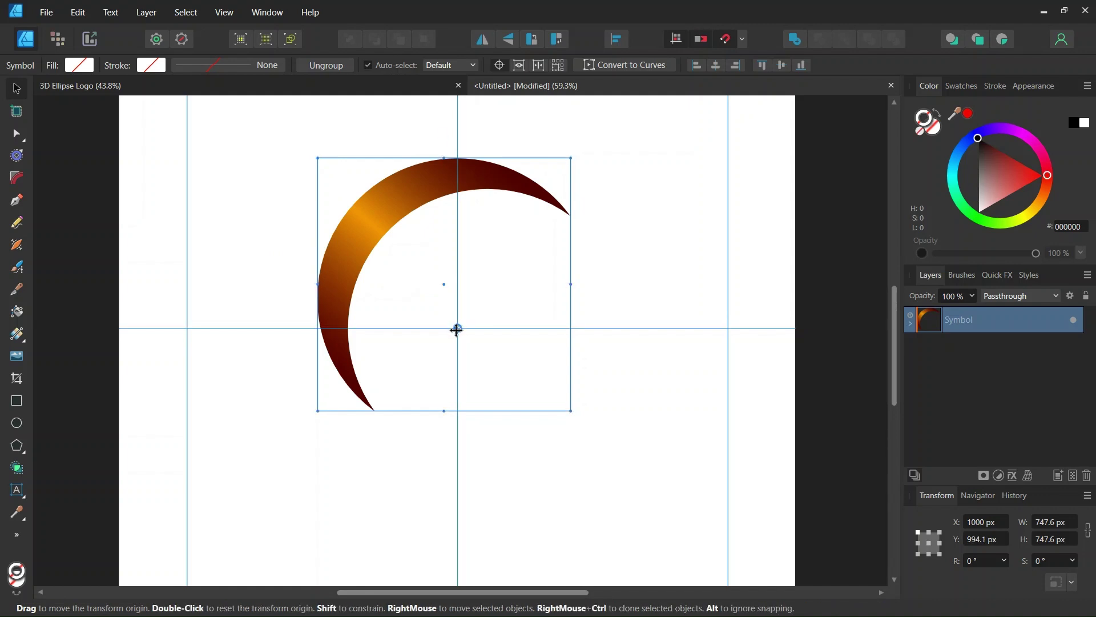
ctrl+scroll(460, 333, up, 2)
ctrl+scroll(441, 338, down, 2)
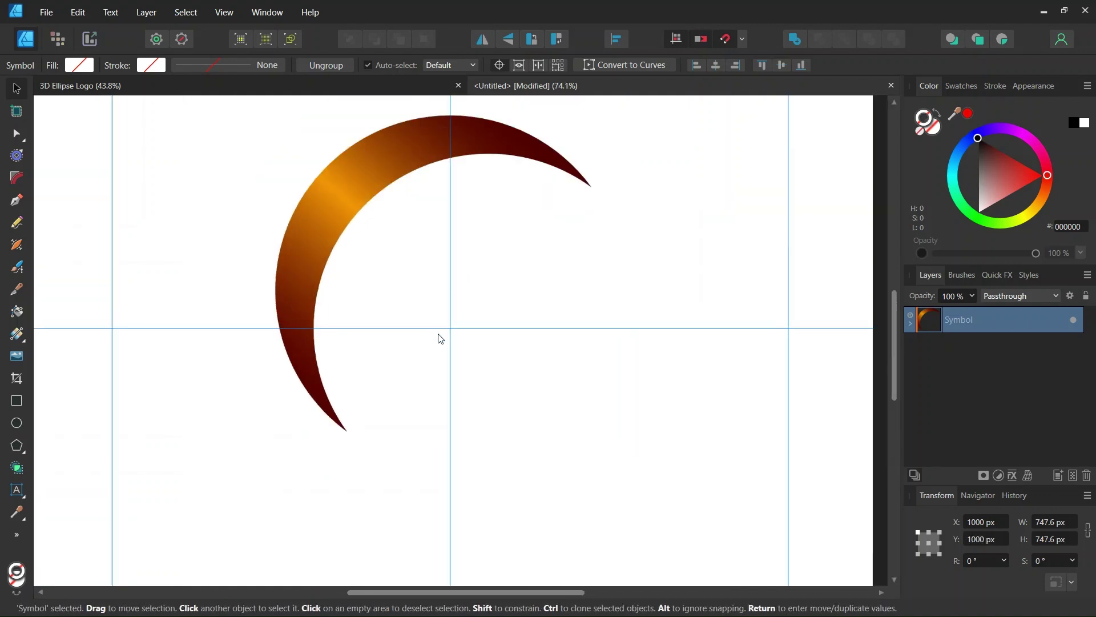
Reuse the previous Move / Duplicate settings to make 3 copies of the crescent symbol, each rotated 90° around the page centre, then deselect.
key(Return)
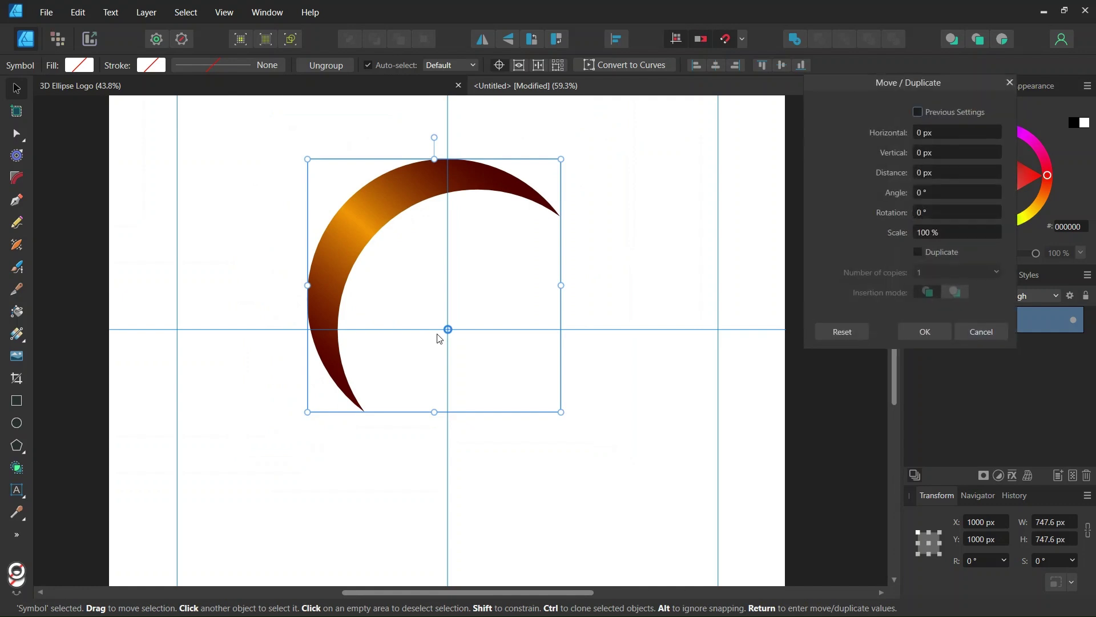
ctrl+scroll(440, 289, up, 1)
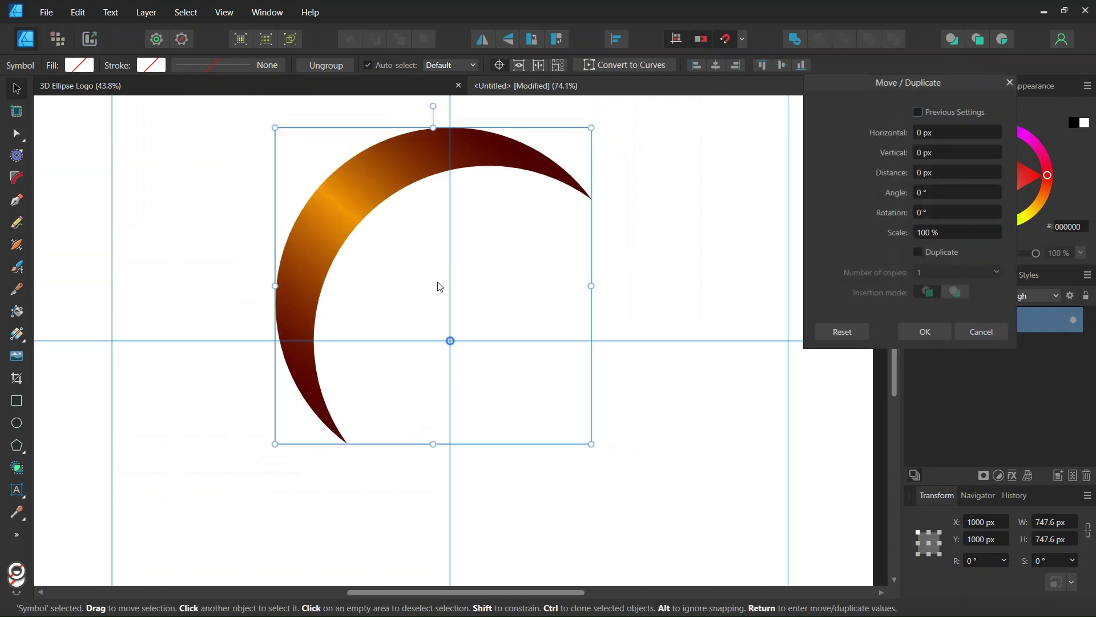
click(917, 112)
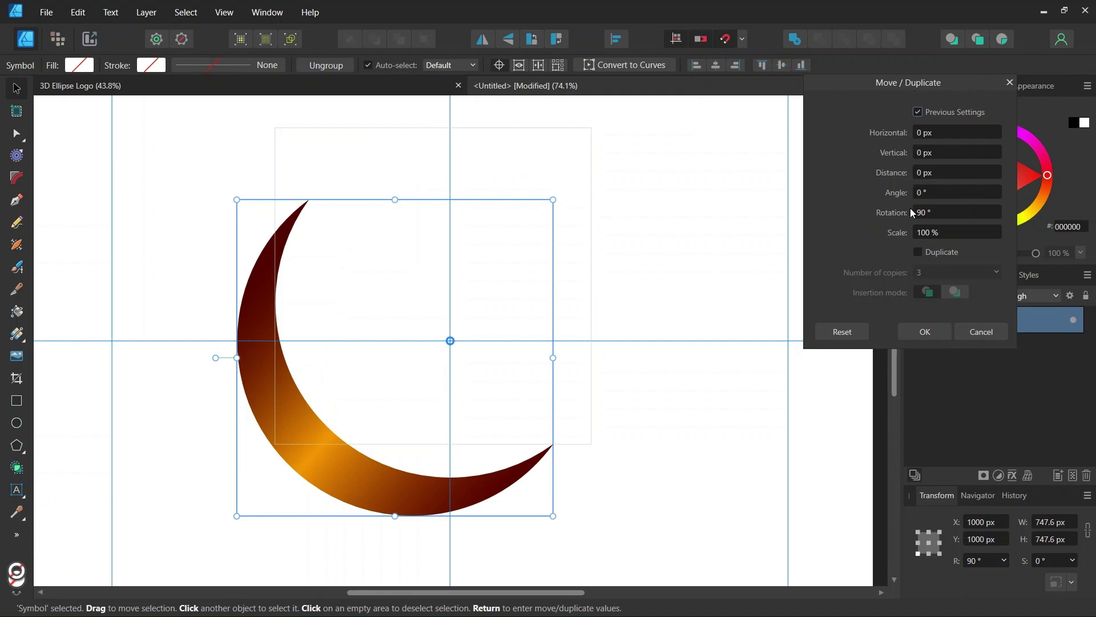
click(917, 254)
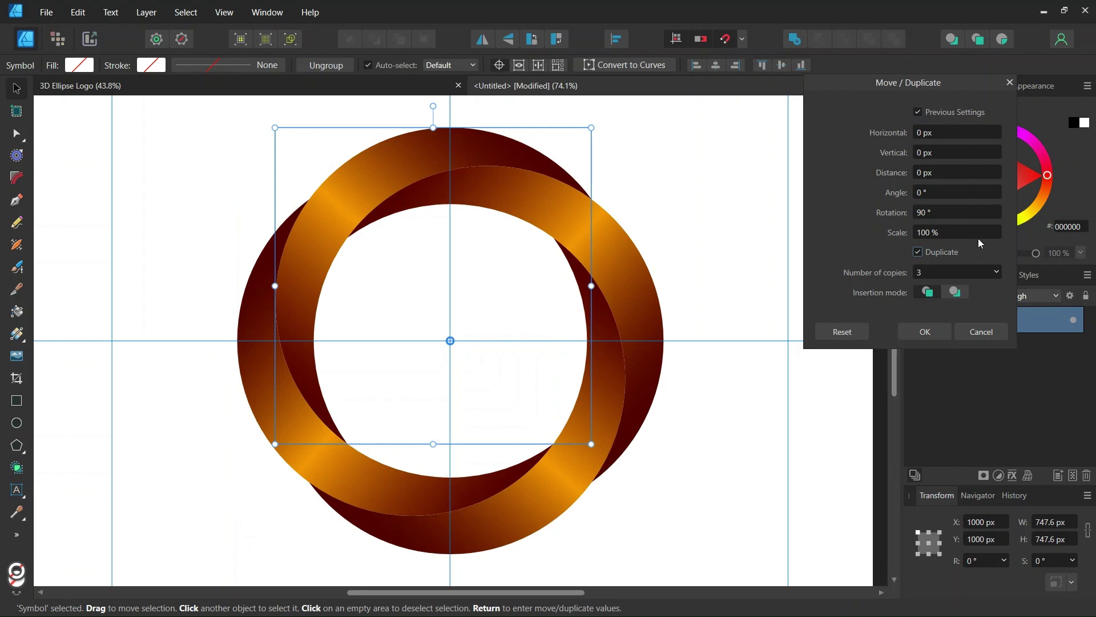
click(920, 332)
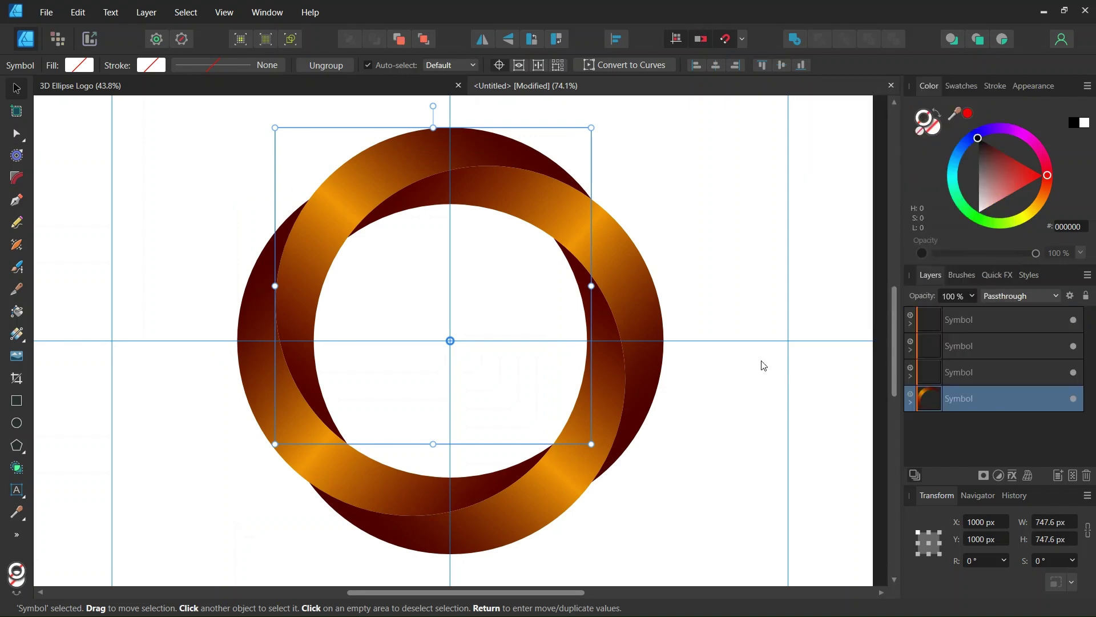
scroll(556, 332, down, 1)
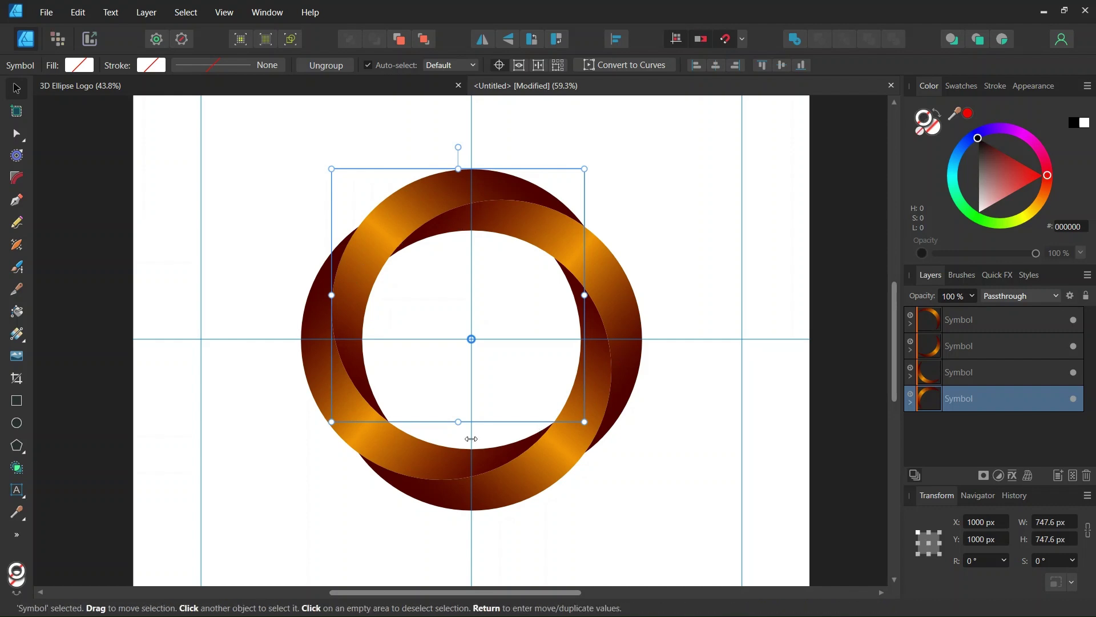
scroll(336, 511, down, 1)
click(333, 495)
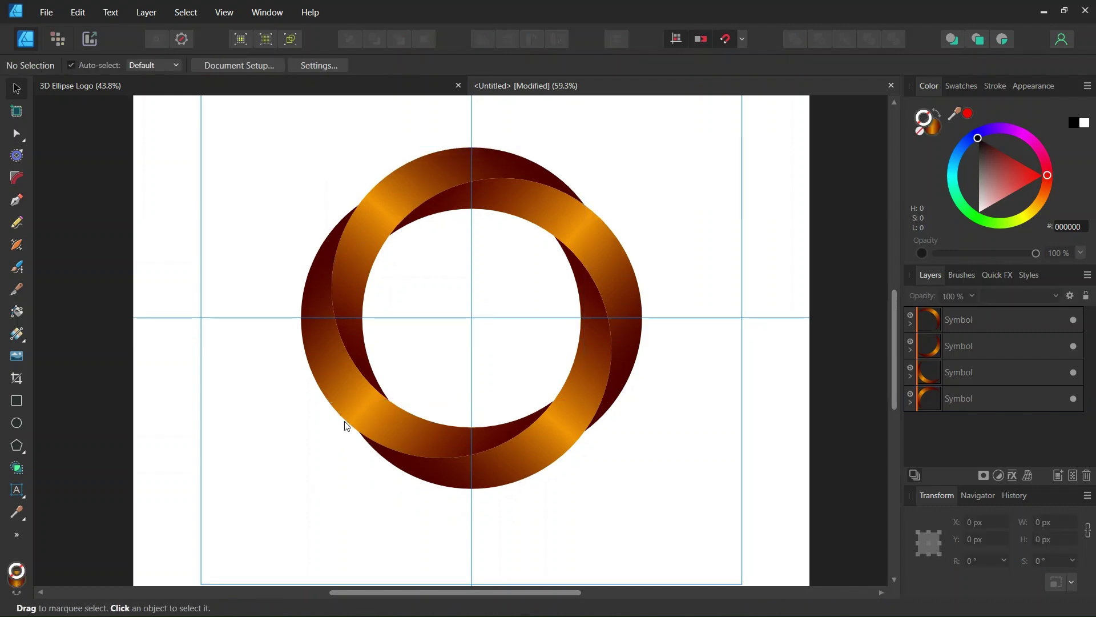
Select the curve inside the original crescent symbol and darken its gradient's 50% stop to a slightly deeper orange.
click(366, 273)
scroll(360, 267, up, 1)
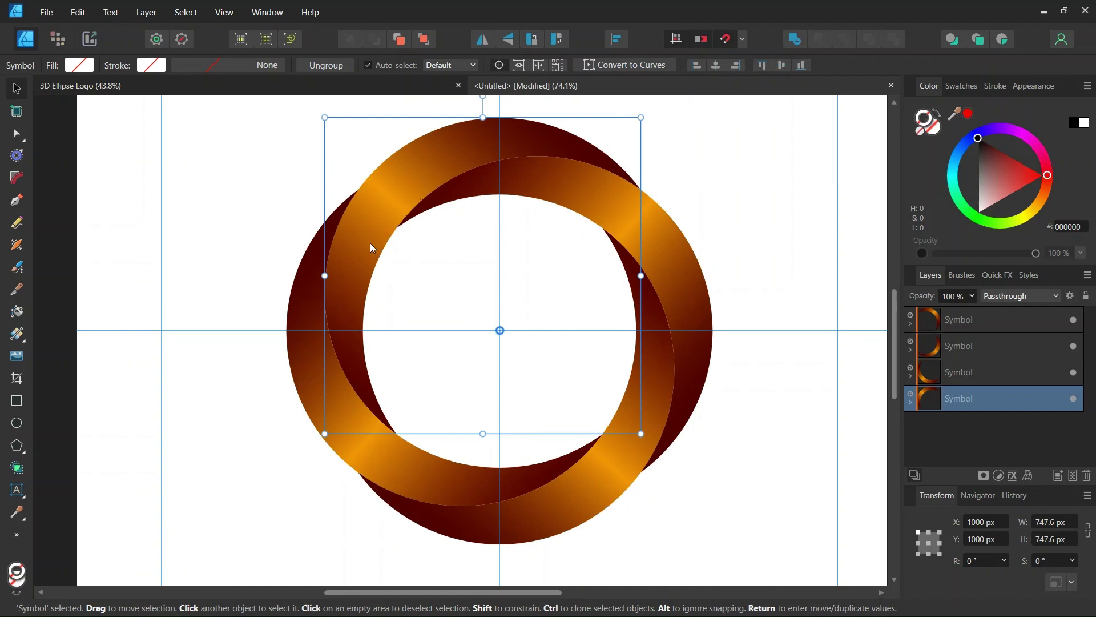
click(910, 403)
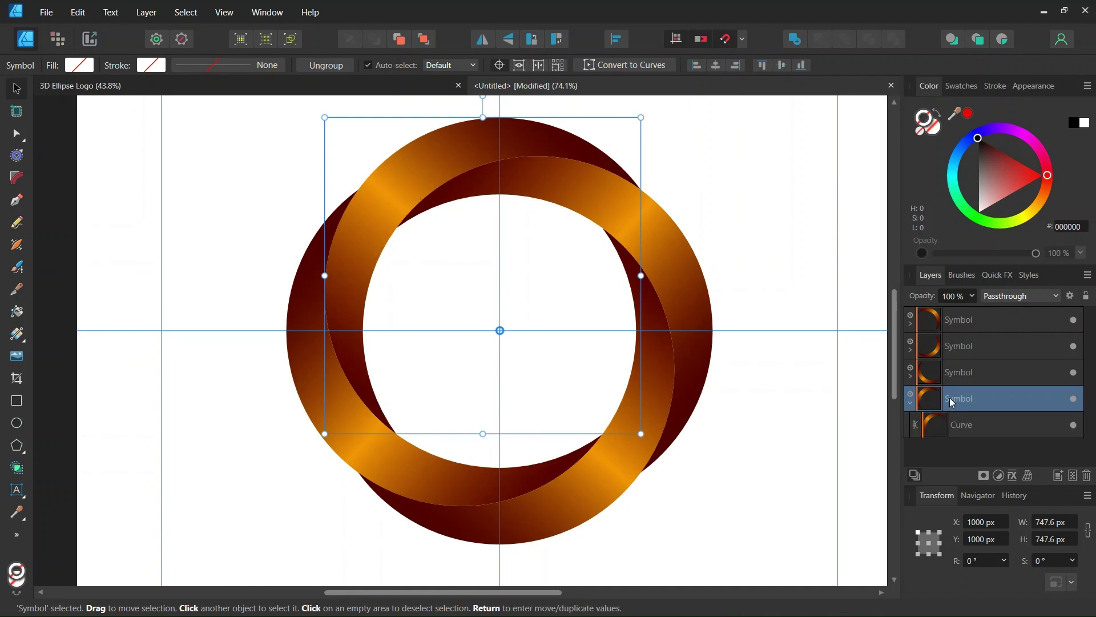
click(965, 424)
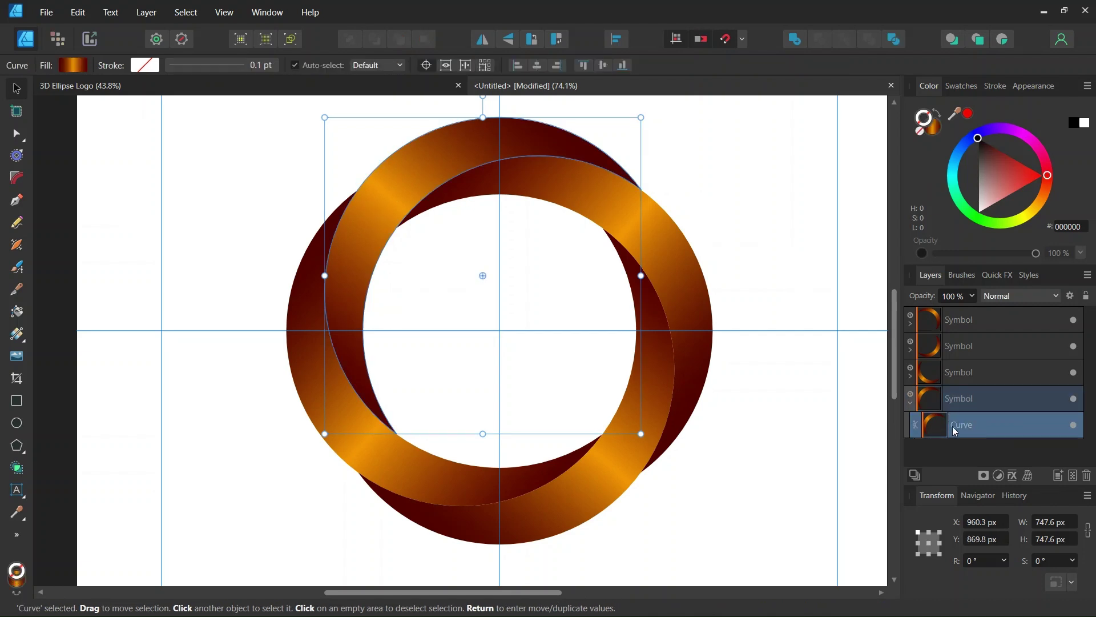
click(73, 64)
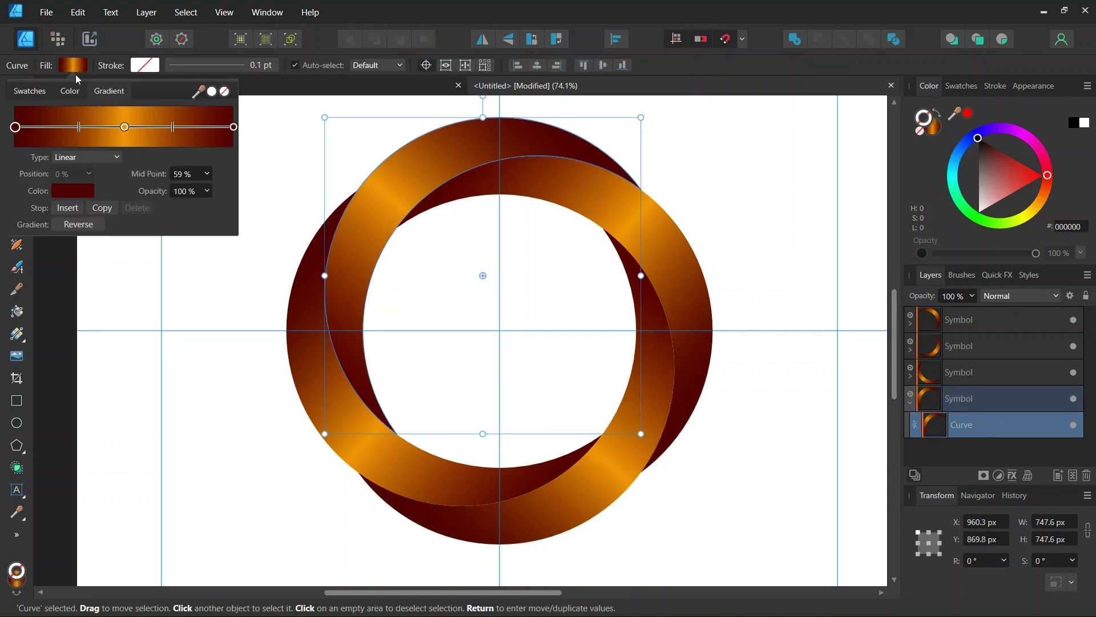
click(124, 127)
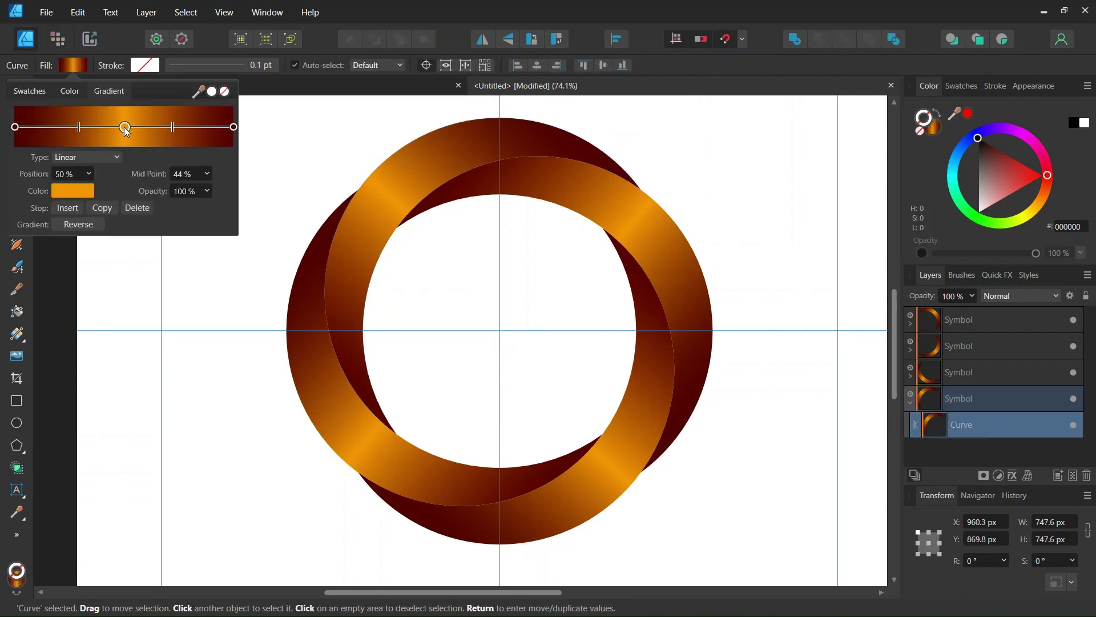
click(75, 190)
drag(186, 287, 232, 294)
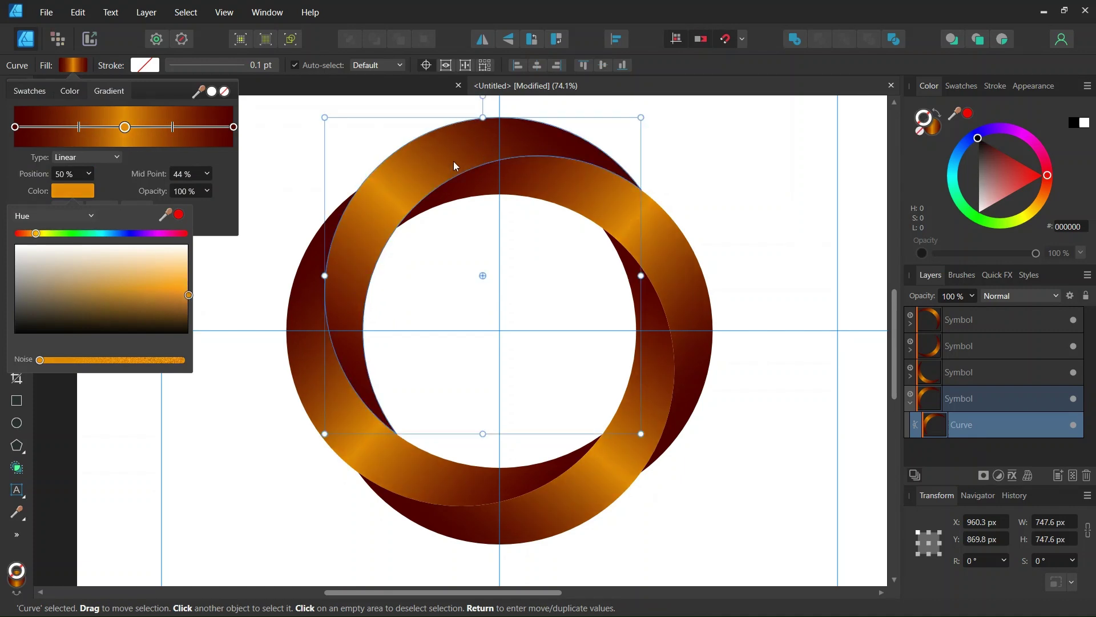
click(272, 426)
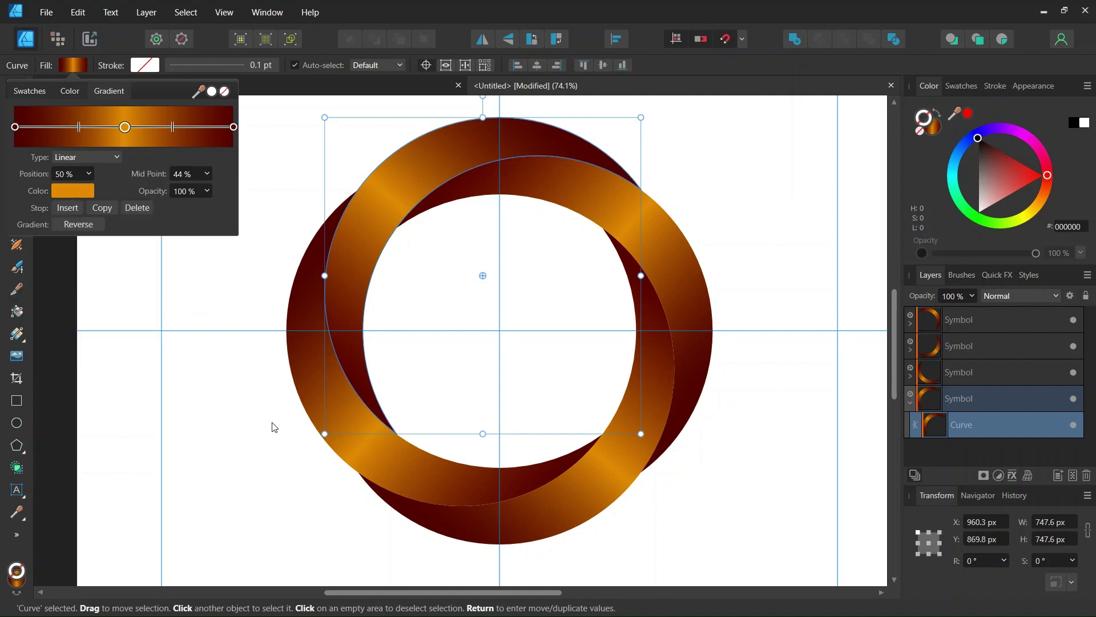
click(262, 433)
scroll(263, 417, down, 1)
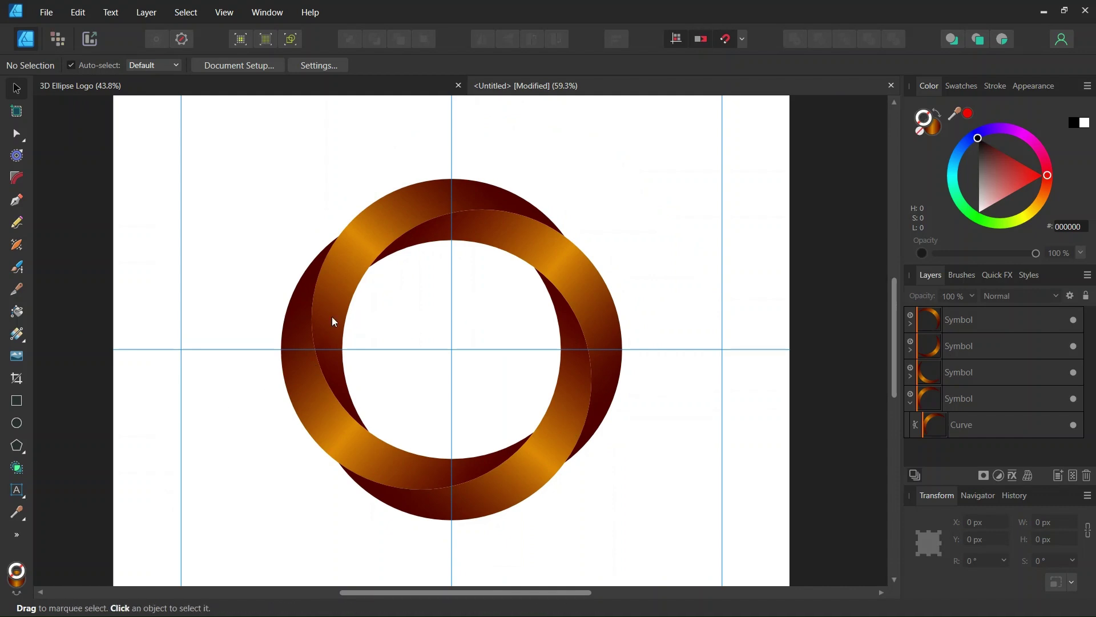
scroll(296, 315, up, 1)
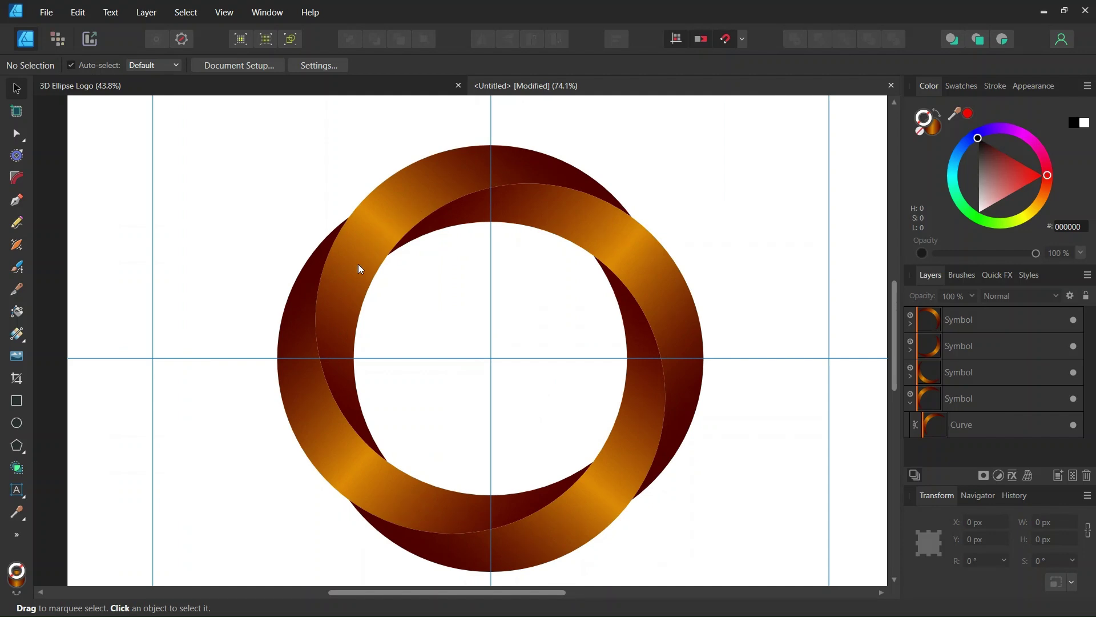
scroll(343, 283, down, 1)
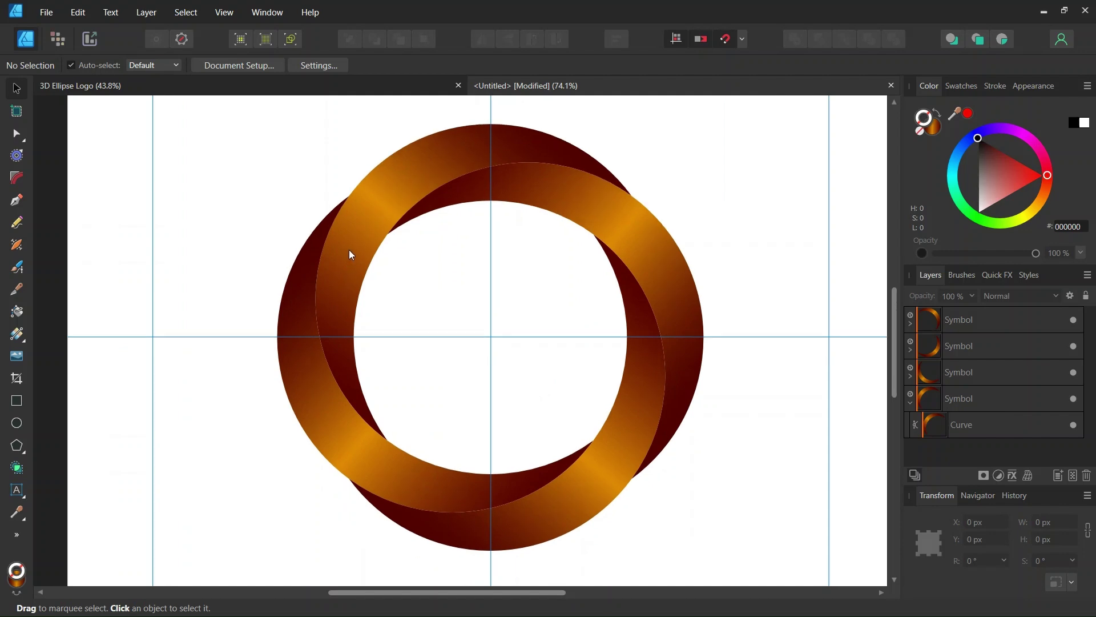